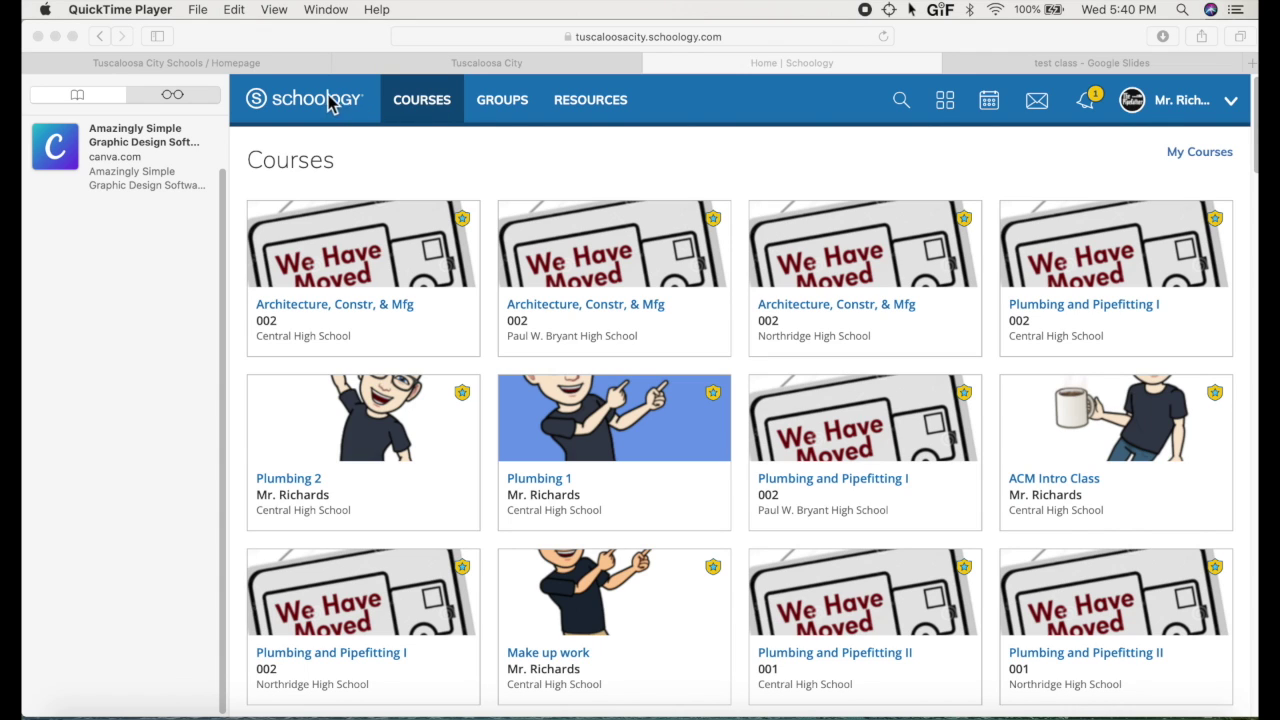
Open the home course dashboard and move the Plumbing 2 course card to the first position
click(306, 113)
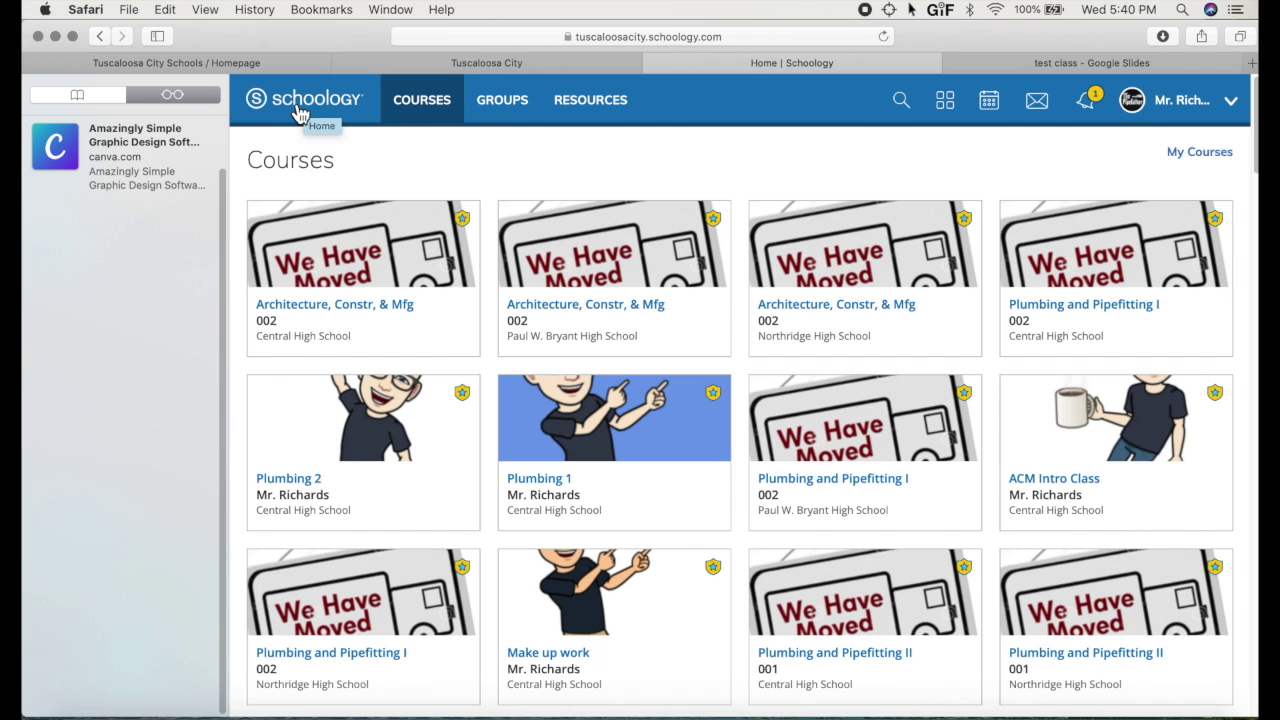
click(298, 113)
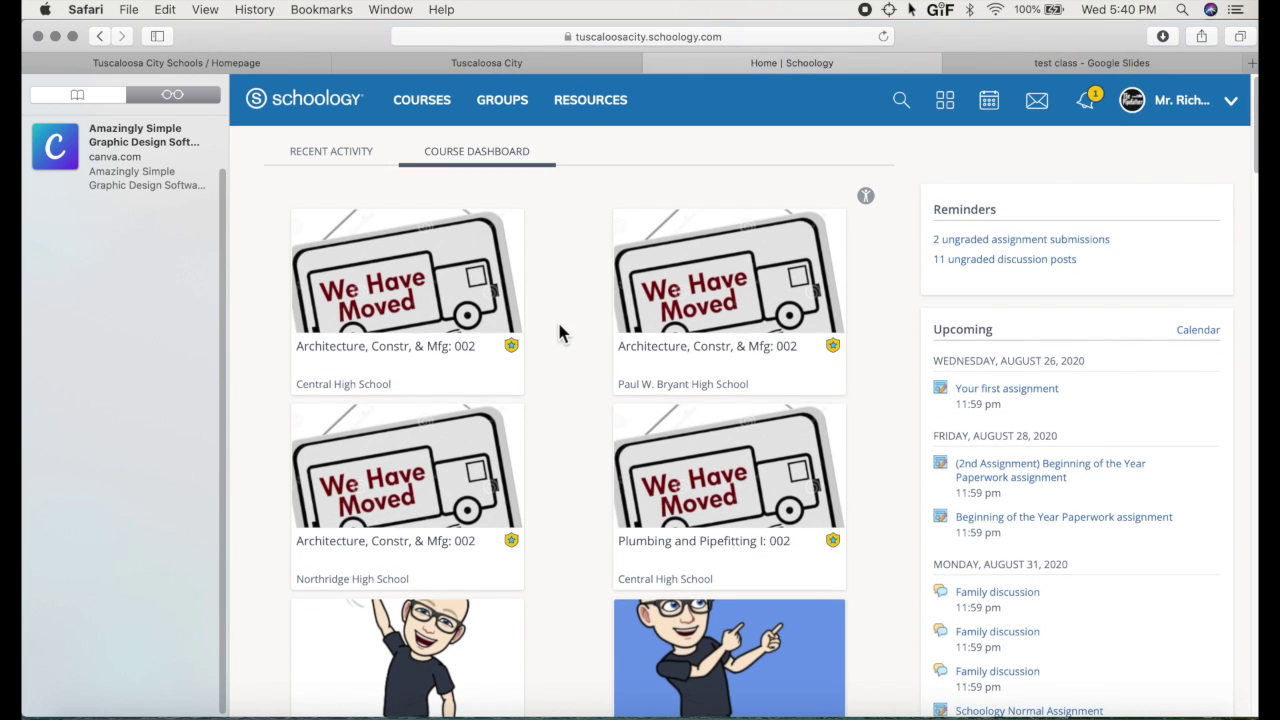
scroll(558, 327, down, 3)
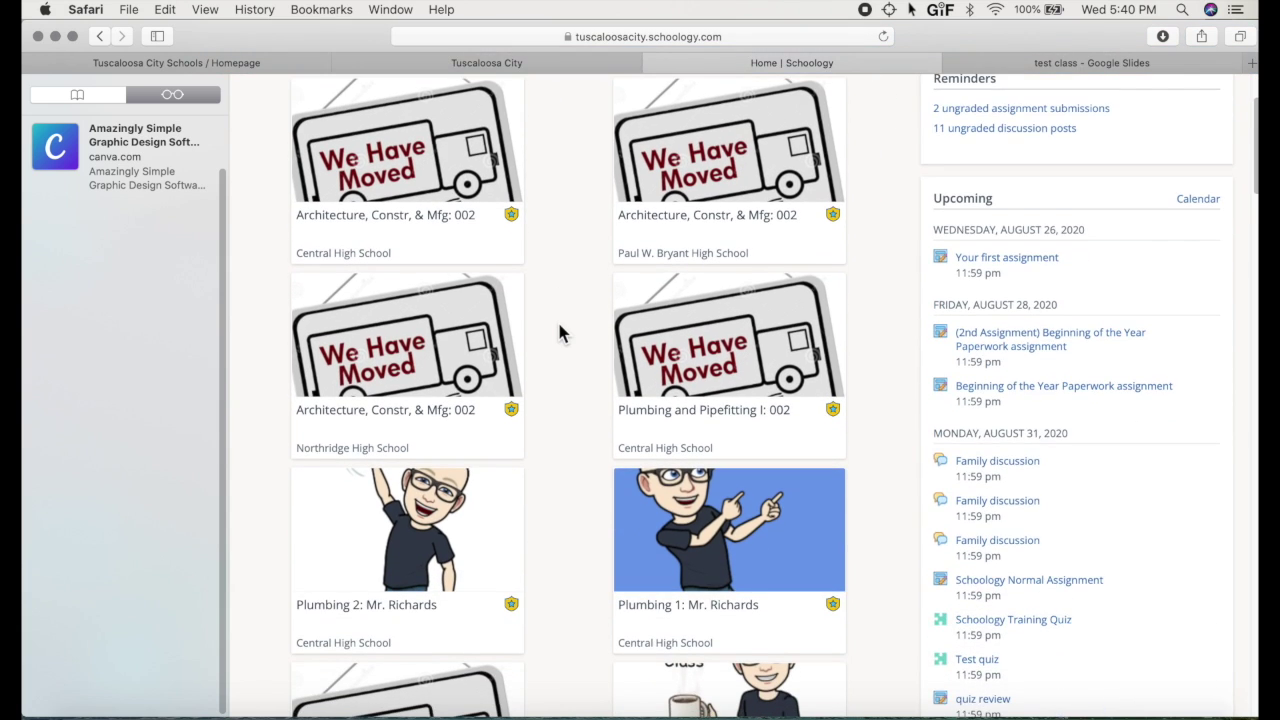
scroll(558, 333, down, 4)
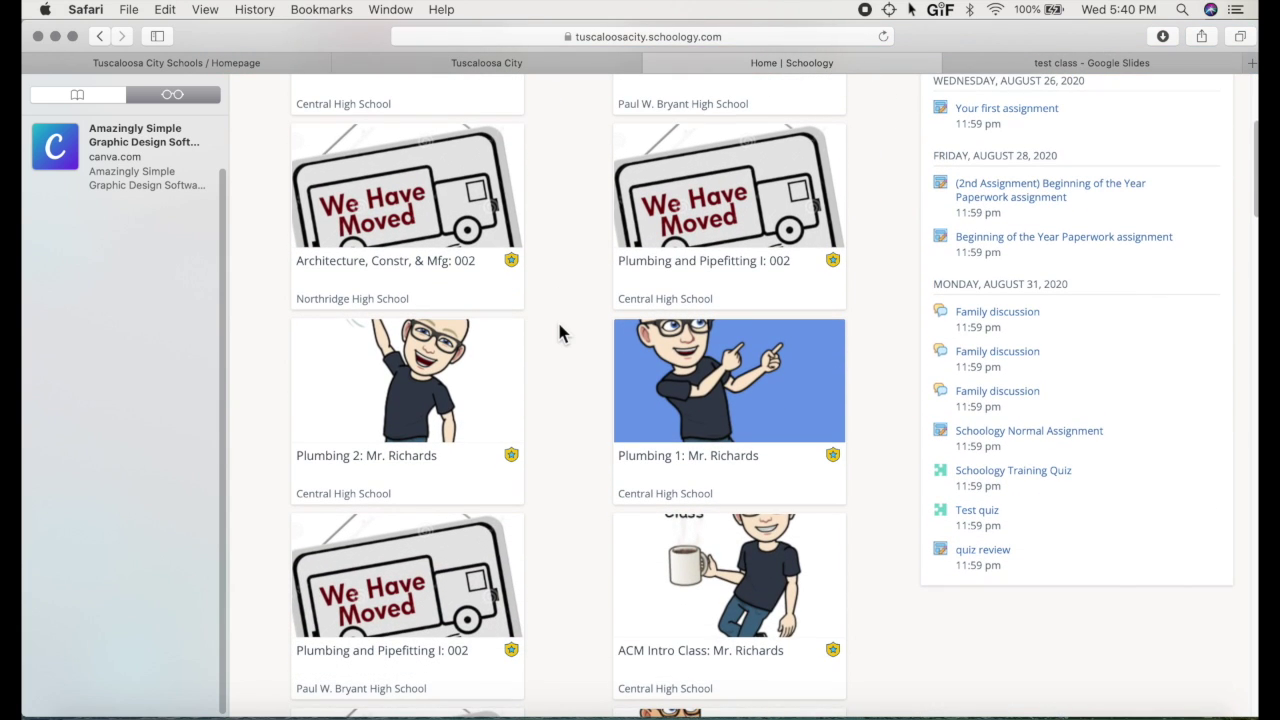
scroll(560, 333, down, 1)
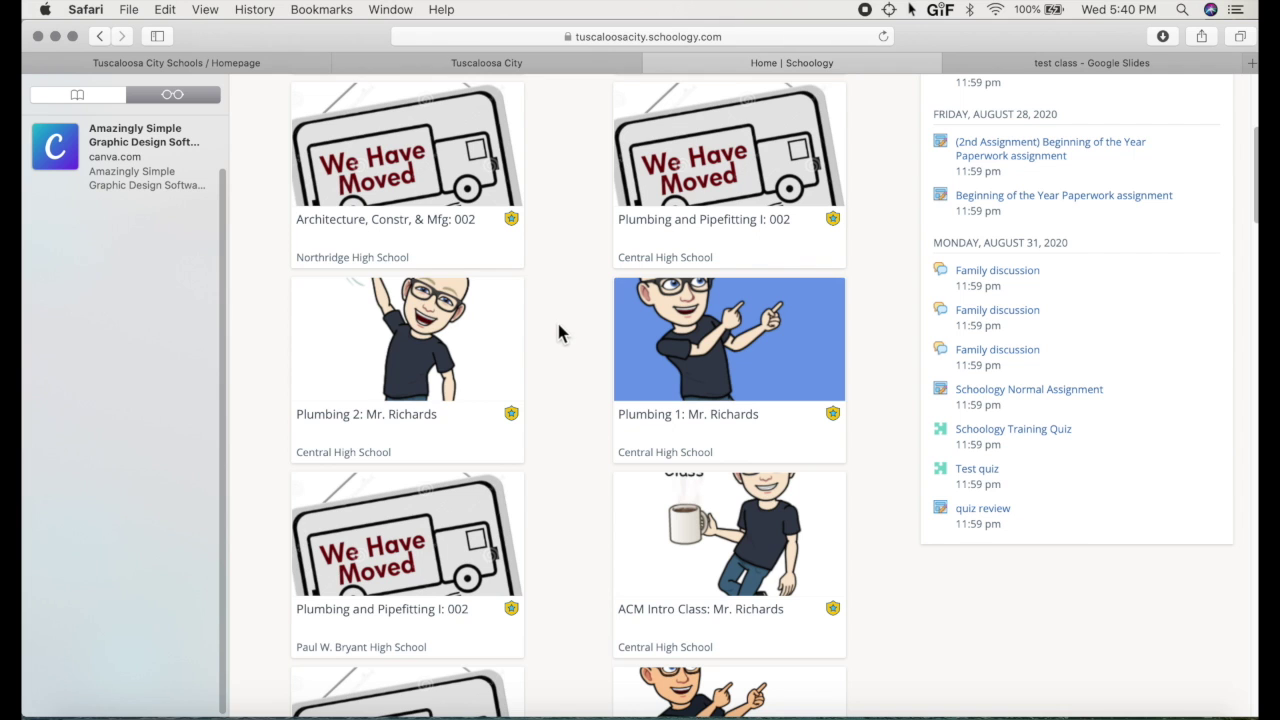
drag(487, 343, 574, 284)
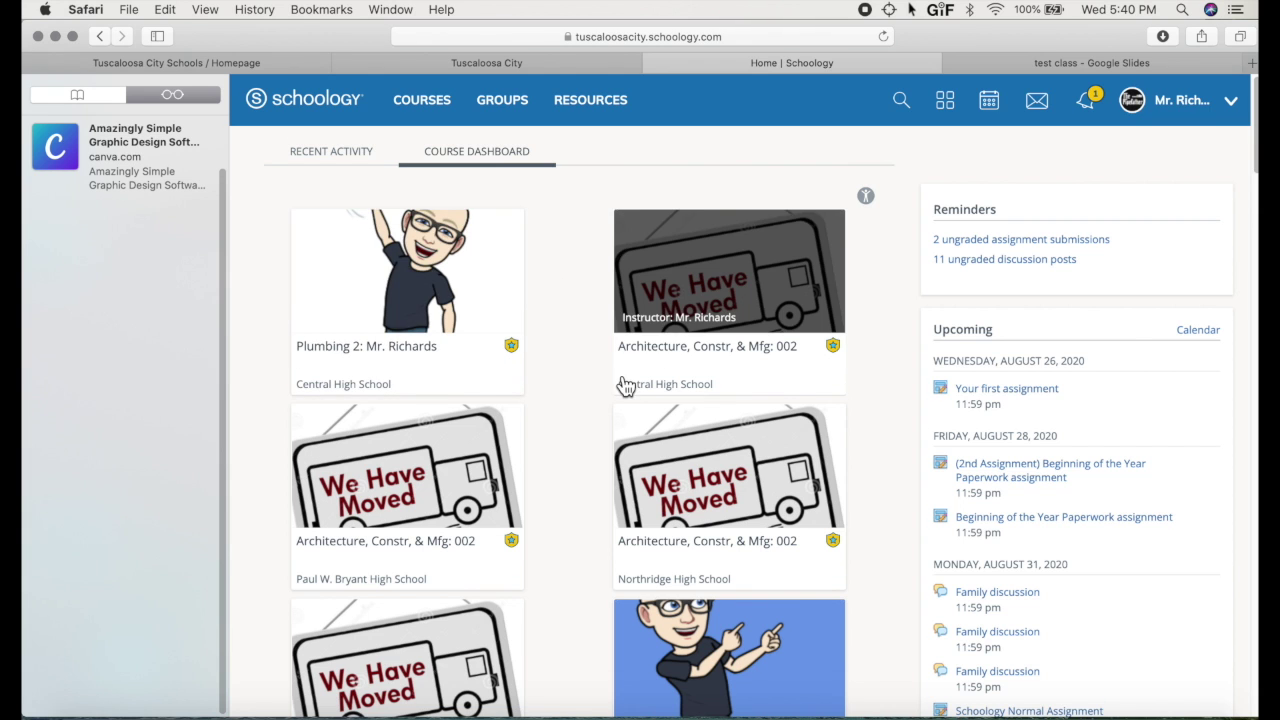
Move the ACM Intro Class course card to the second position on the dashboard
scroll(626, 388, down, 7)
drag(706, 497, 706, 250)
scroll(712, 430, down, 3)
scroll(714, 432, down, 5)
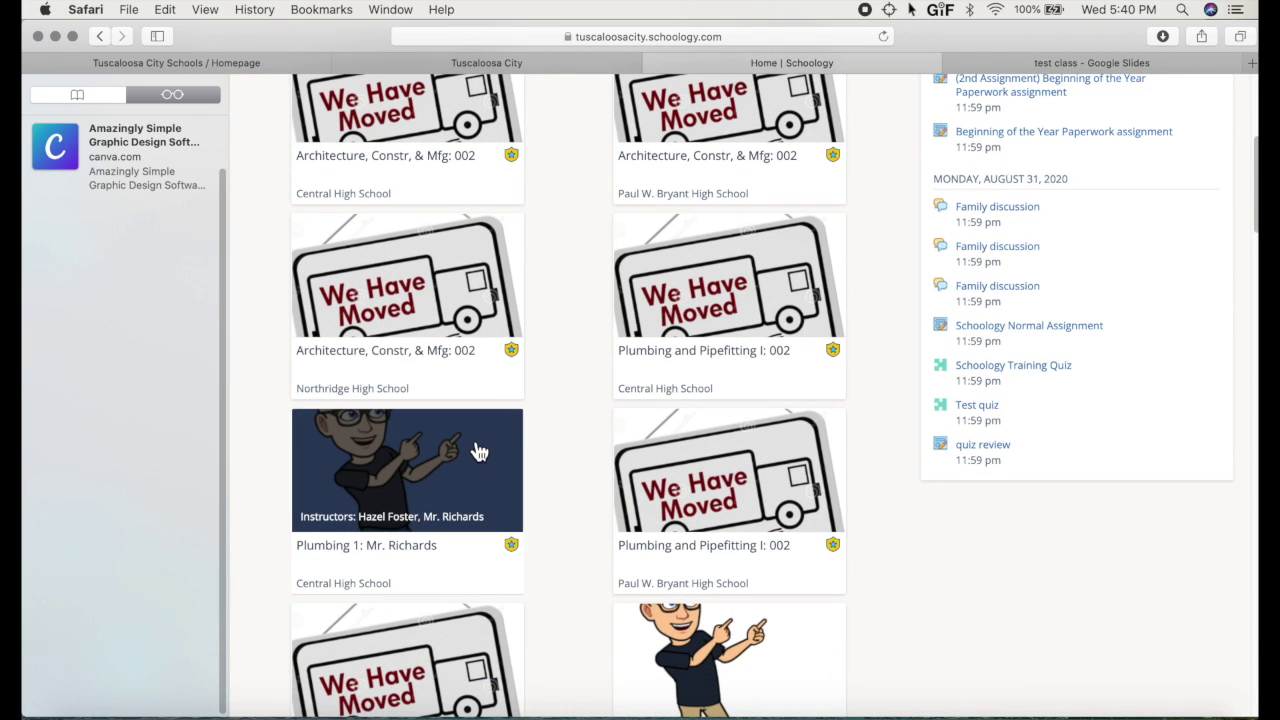
Move the Plumbing 1 and Make up work course cards to the third and fourth dashboard positions
drag(479, 452, 514, 386)
scroll(600, 600, down, 8)
drag(700, 591, 737, 343)
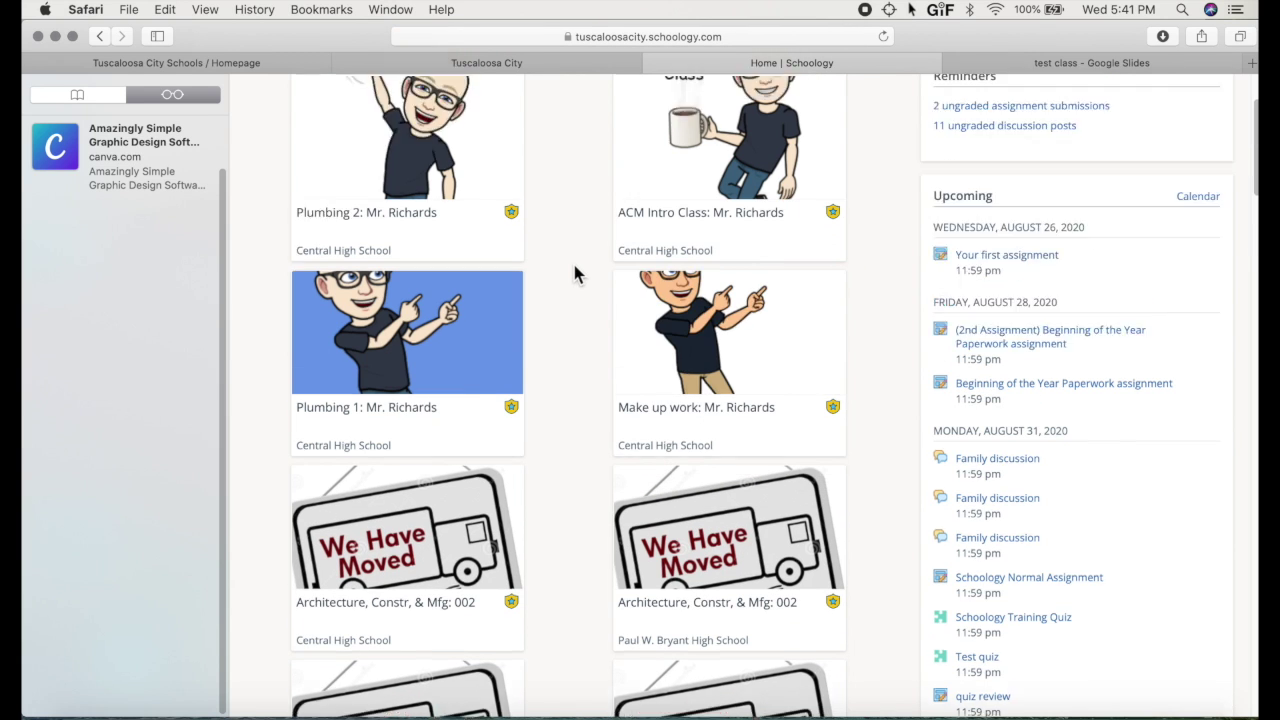
Check the order of the course cards in the Courses list and return to the home dashboard
scroll(463, 189, up, 3)
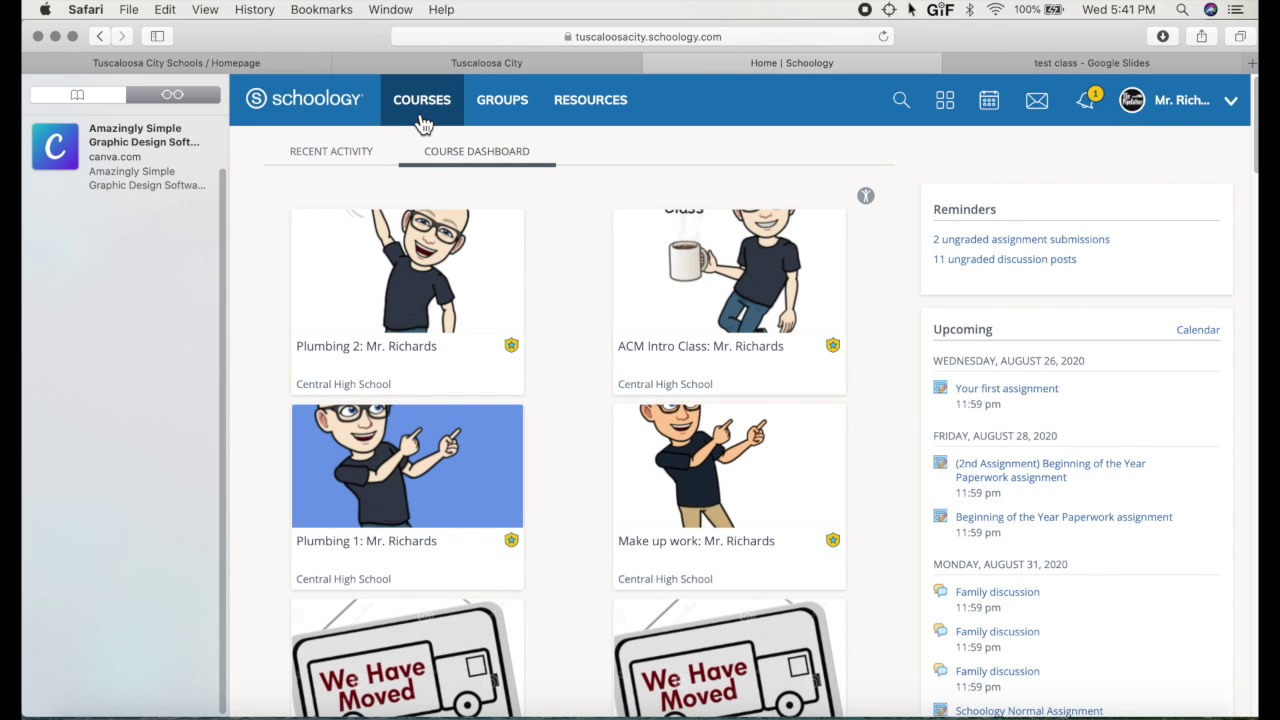
click(421, 121)
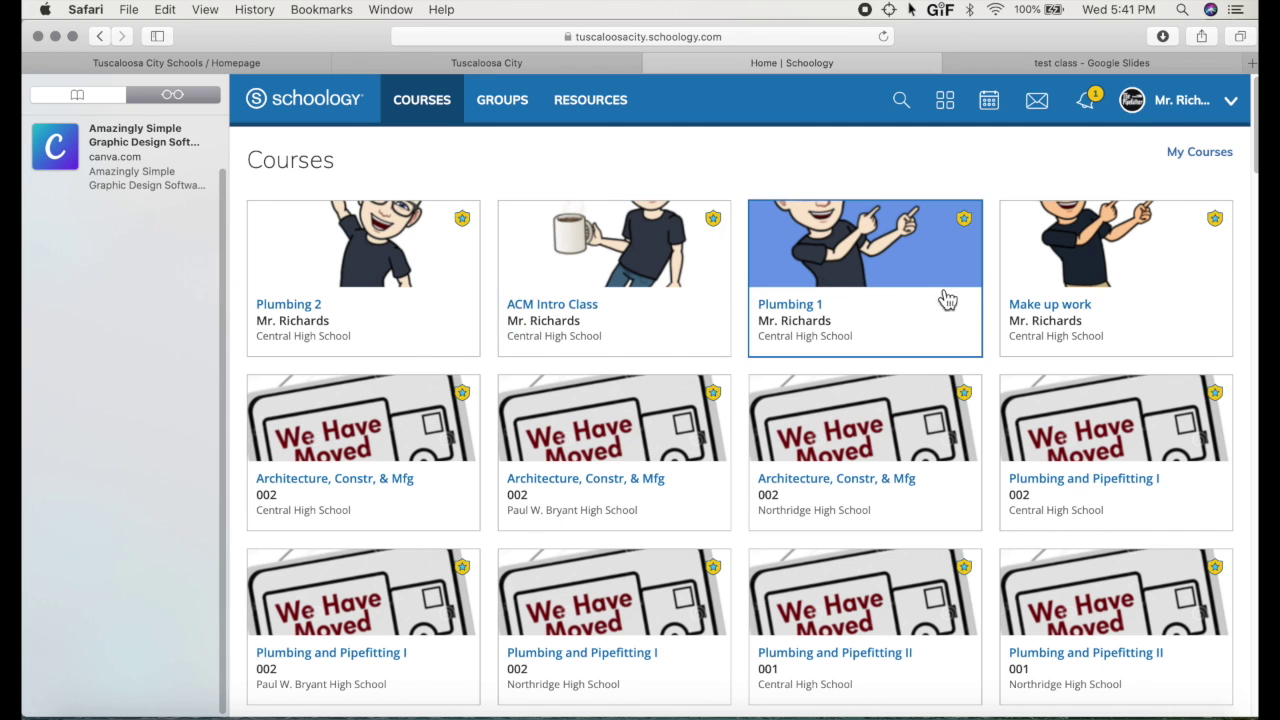
click(360, 95)
Open the Study Material folder in the Tuscaloosa Plumbing Intro course
scroll(620, 315, down, 15)
click(591, 505)
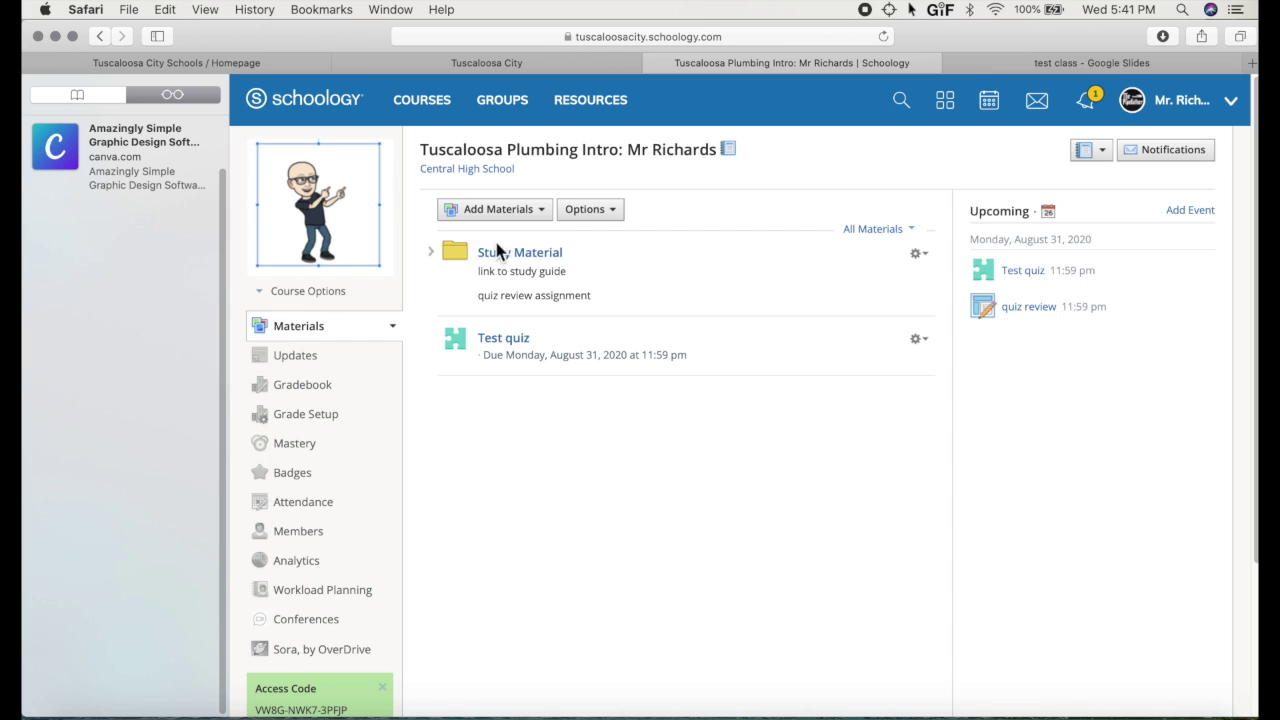
click(489, 256)
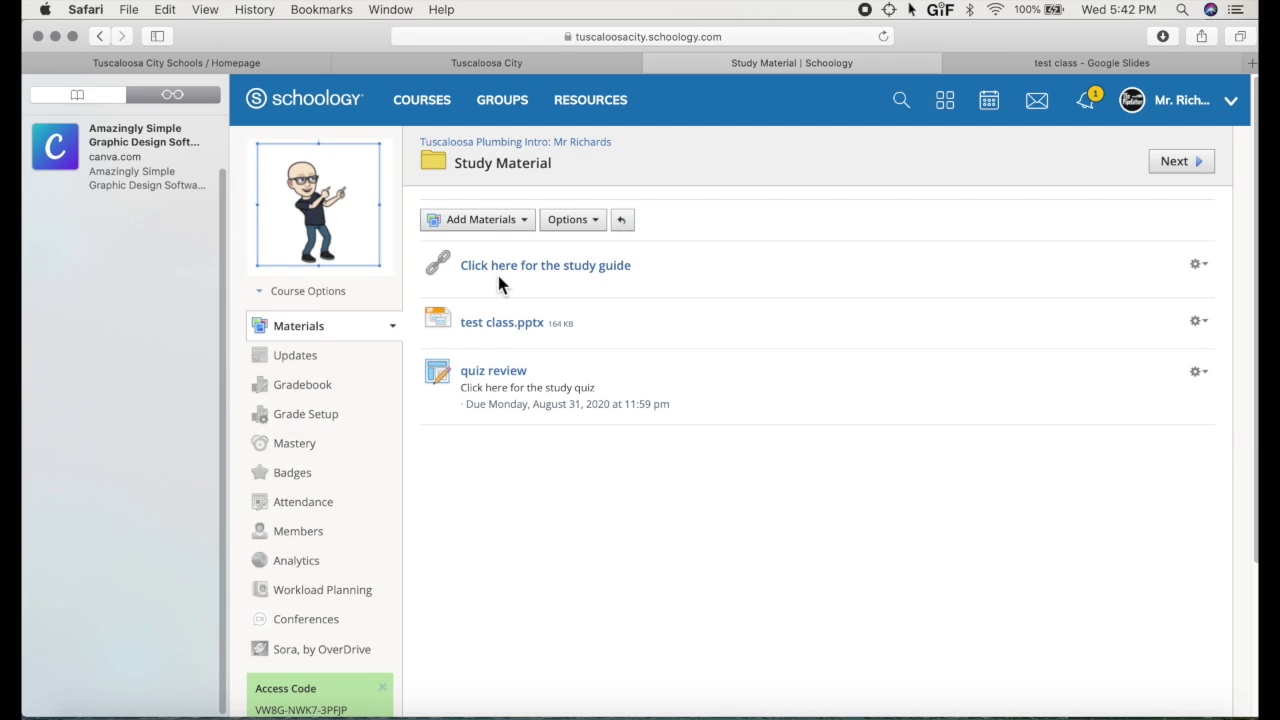
View the second slide of the linked study guide in Google Slides and return to Schoology's Study Material folder
click(504, 273)
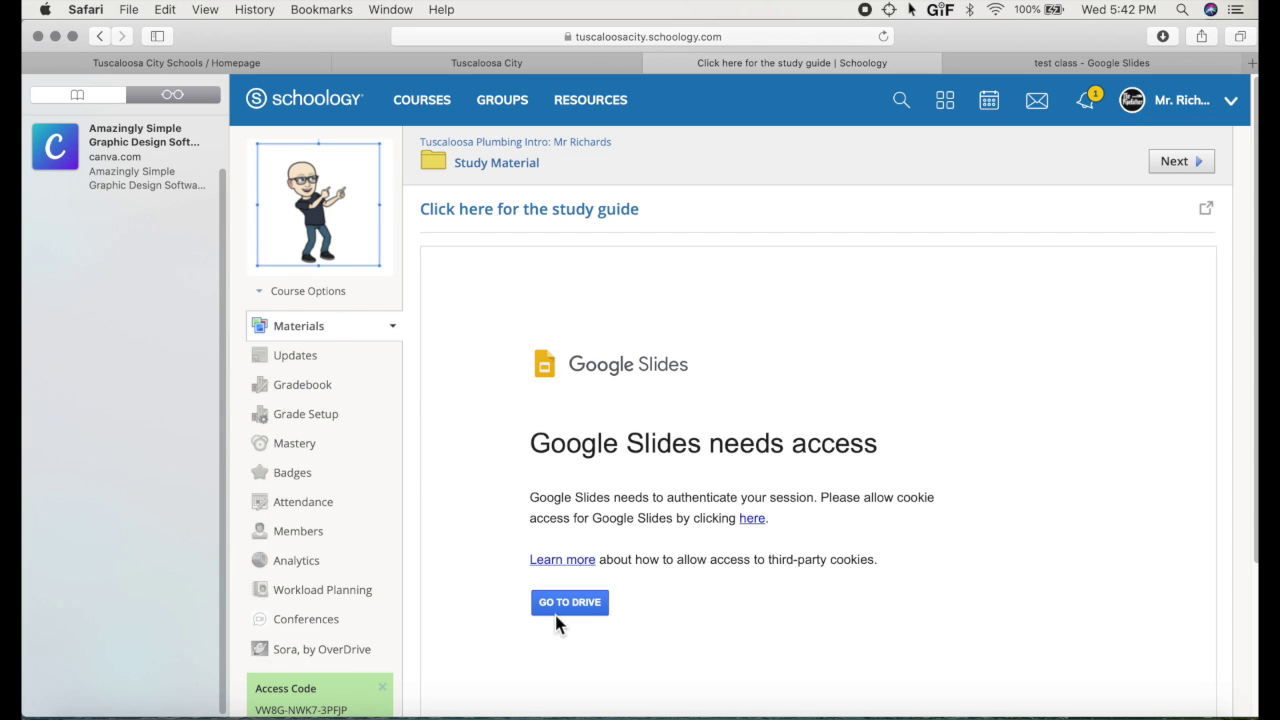
click(569, 213)
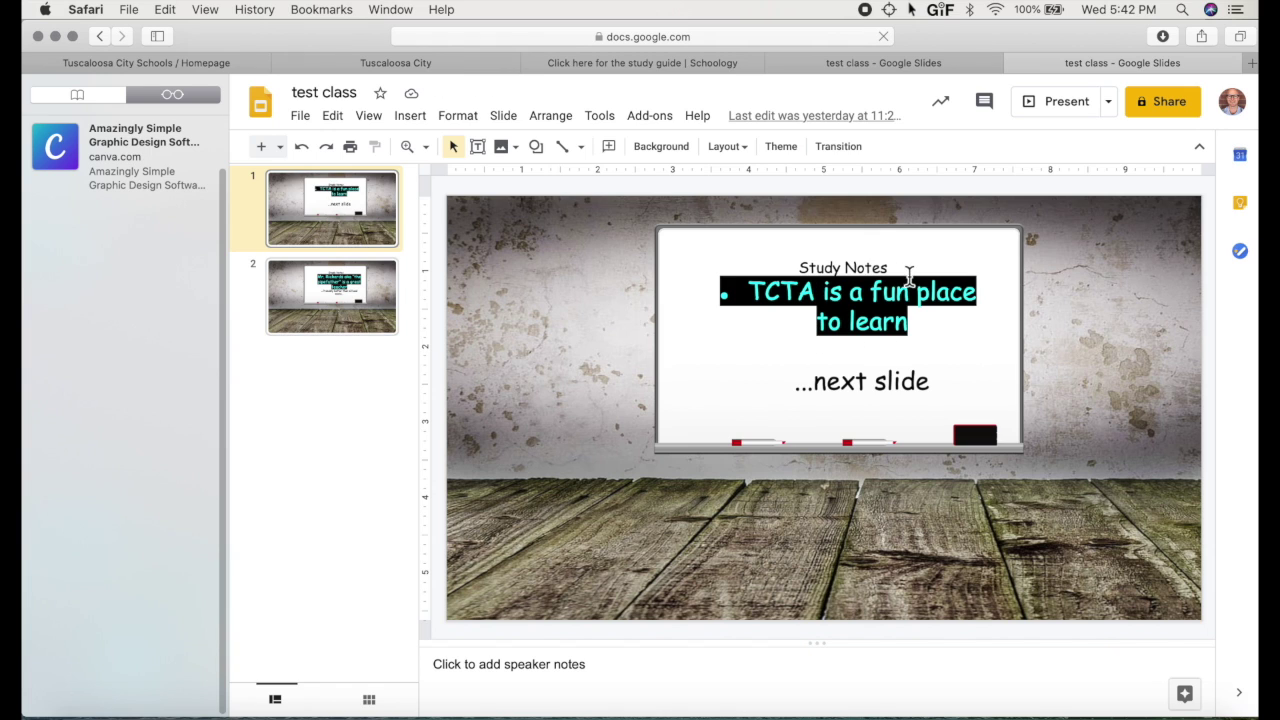
click(389, 303)
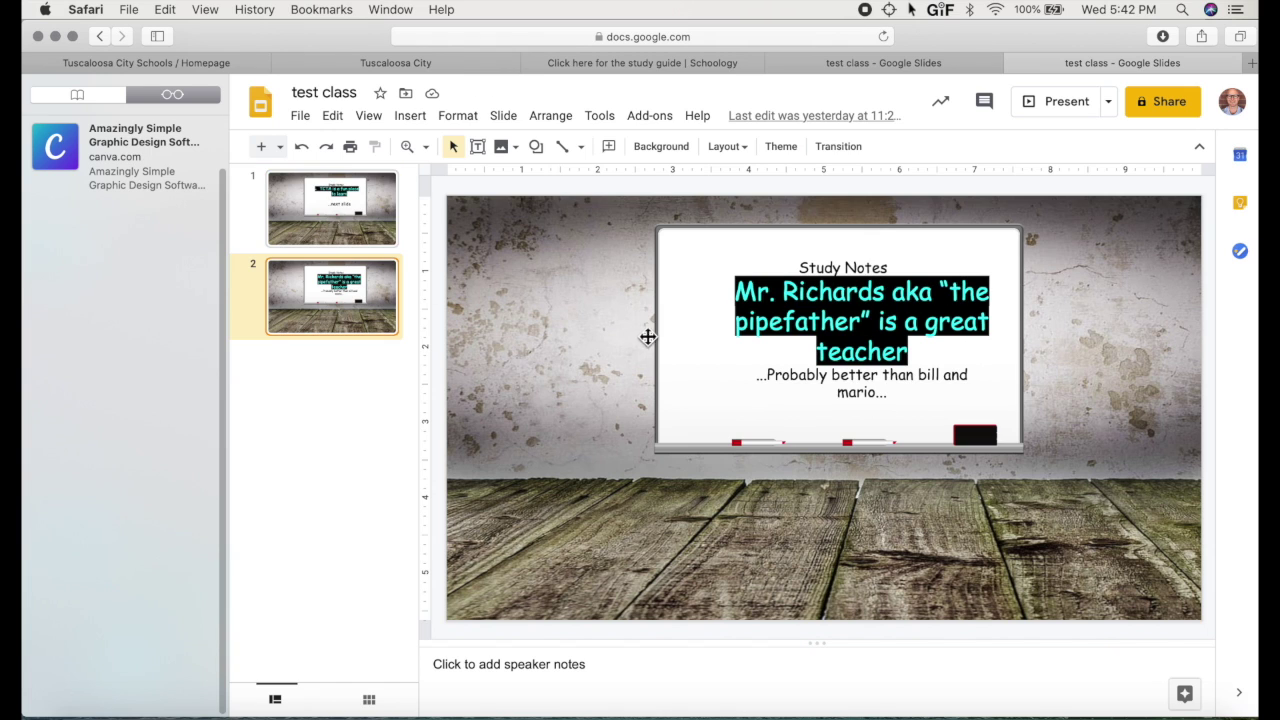
click(1014, 63)
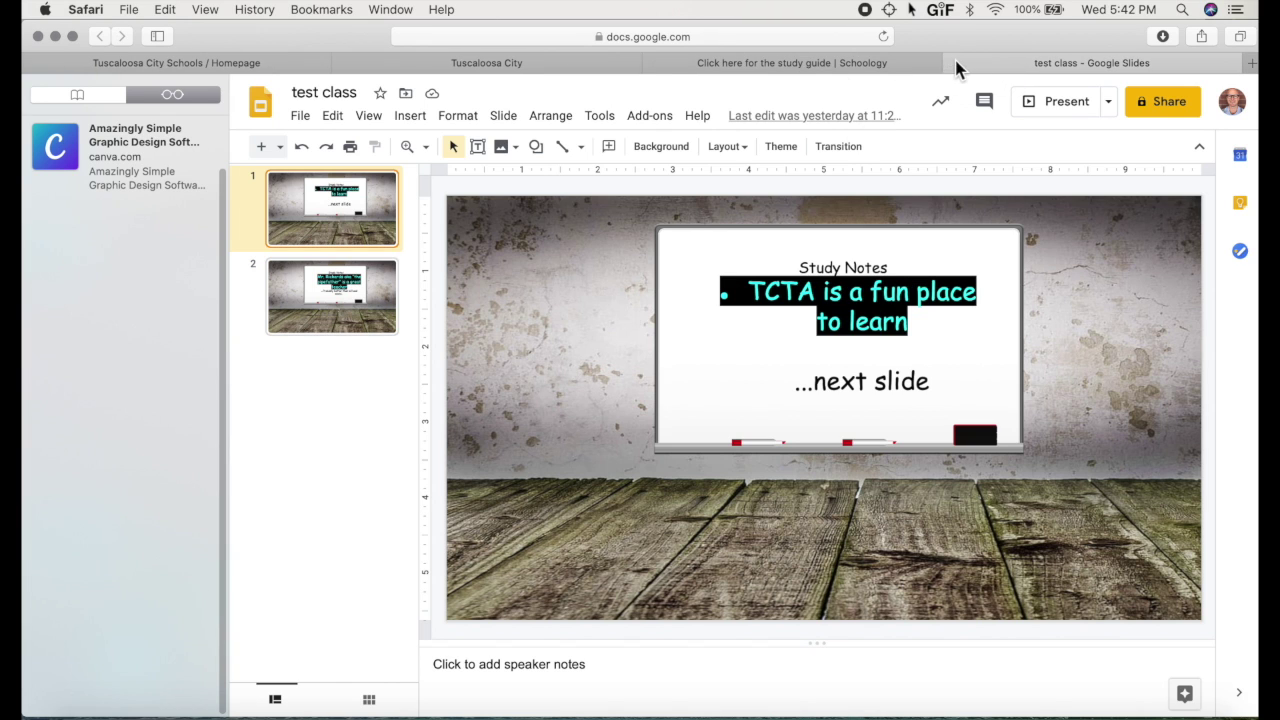
click(955, 63)
key(super+bracketleft)
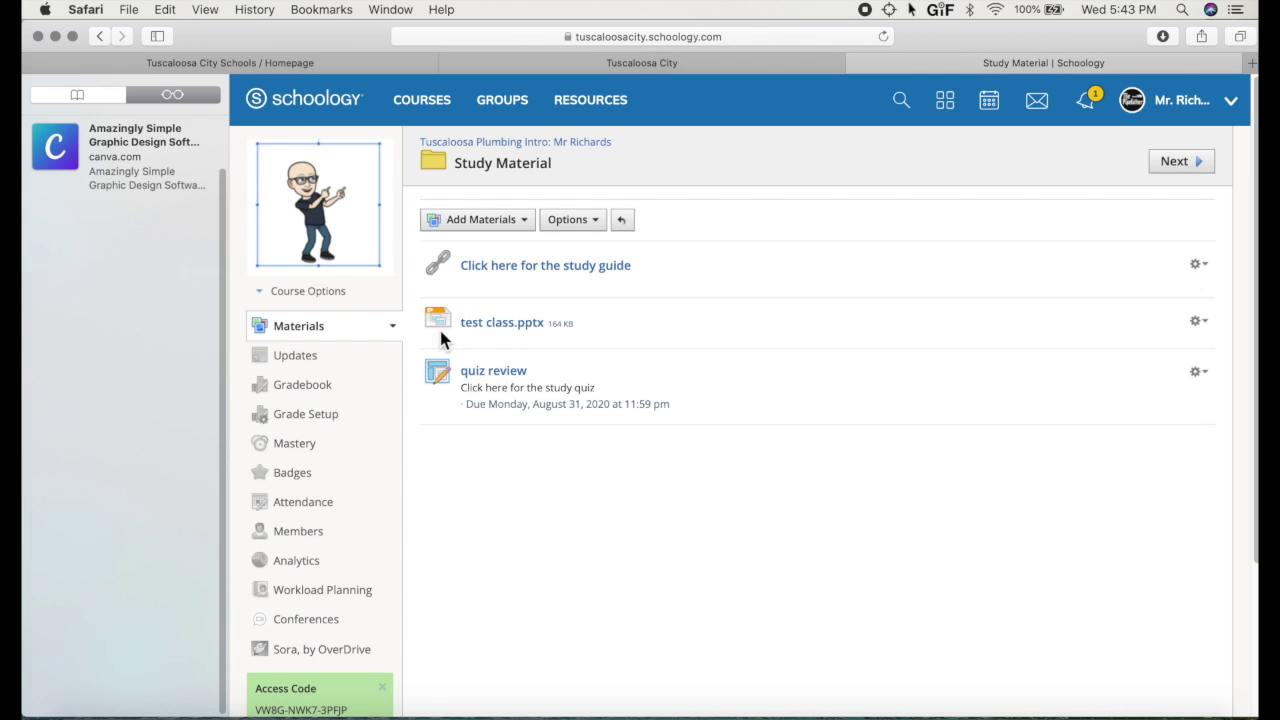
View both slides of test class.pptx in the document viewer and return to the Study Material folder
click(497, 328)
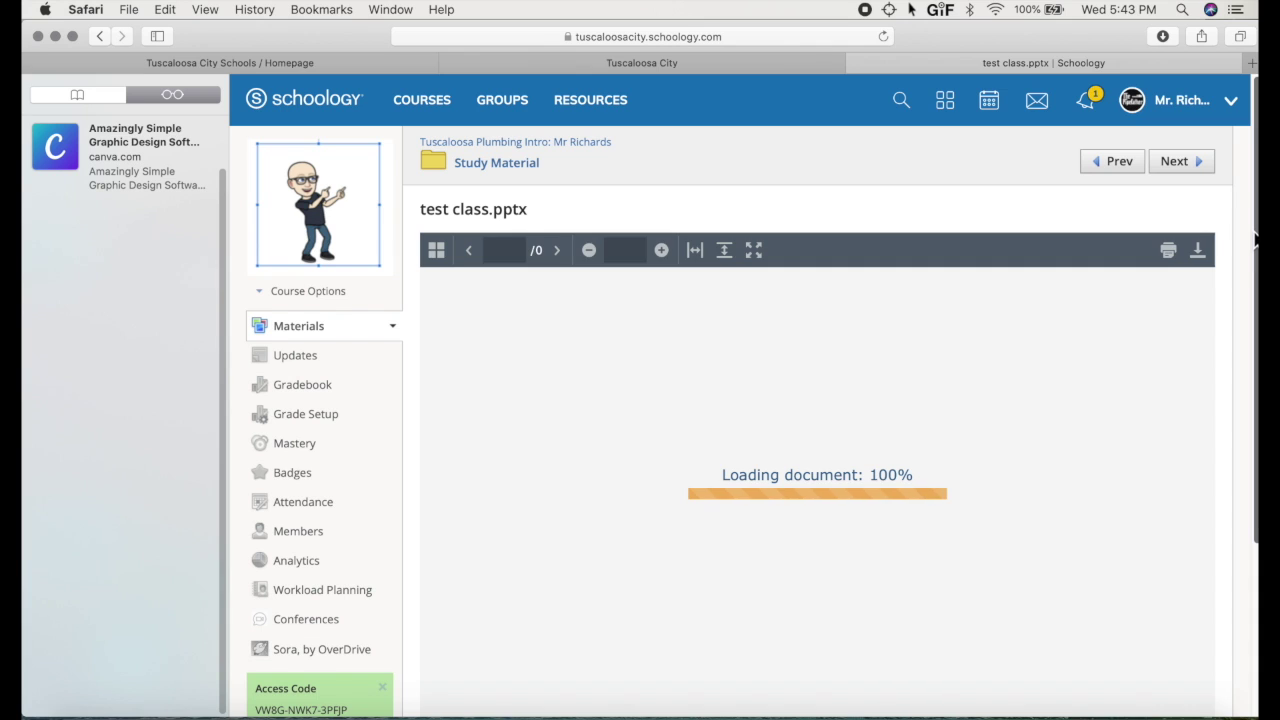
scroll(1254, 240, down, 3)
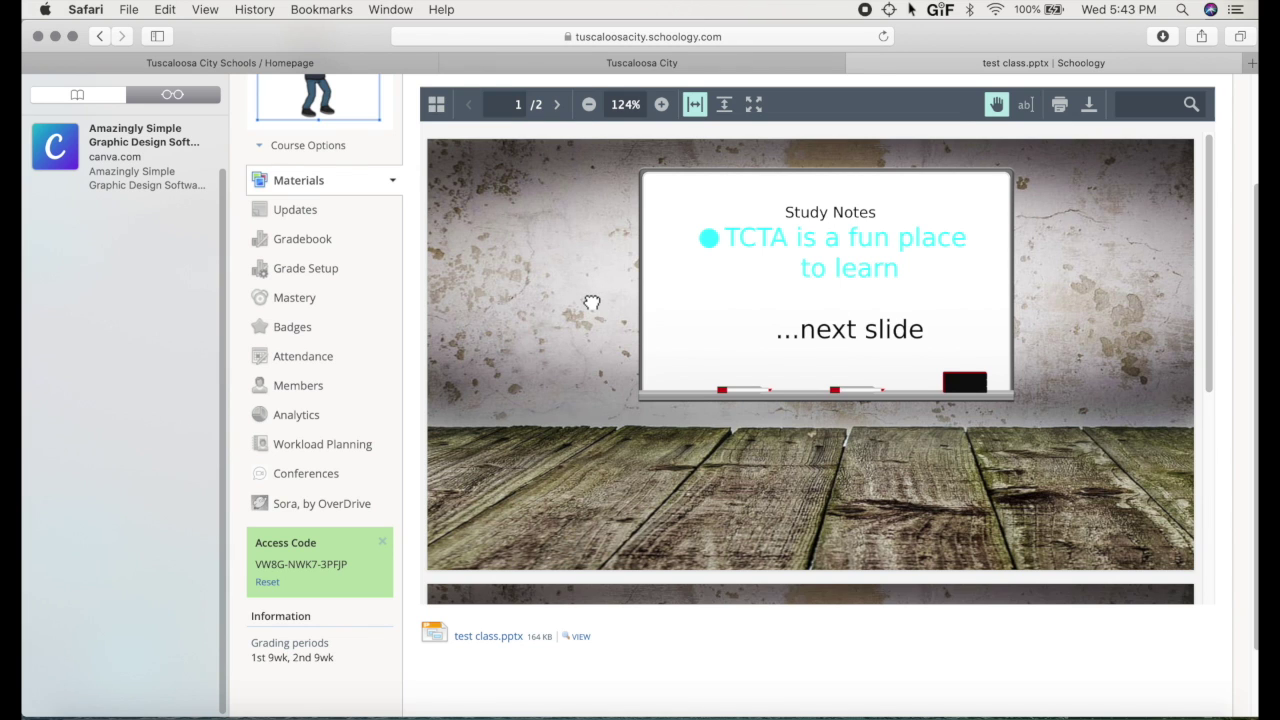
scroll(592, 302, down, 3)
scroll(591, 331, up, 3)
scroll(615, 153, up, 1)
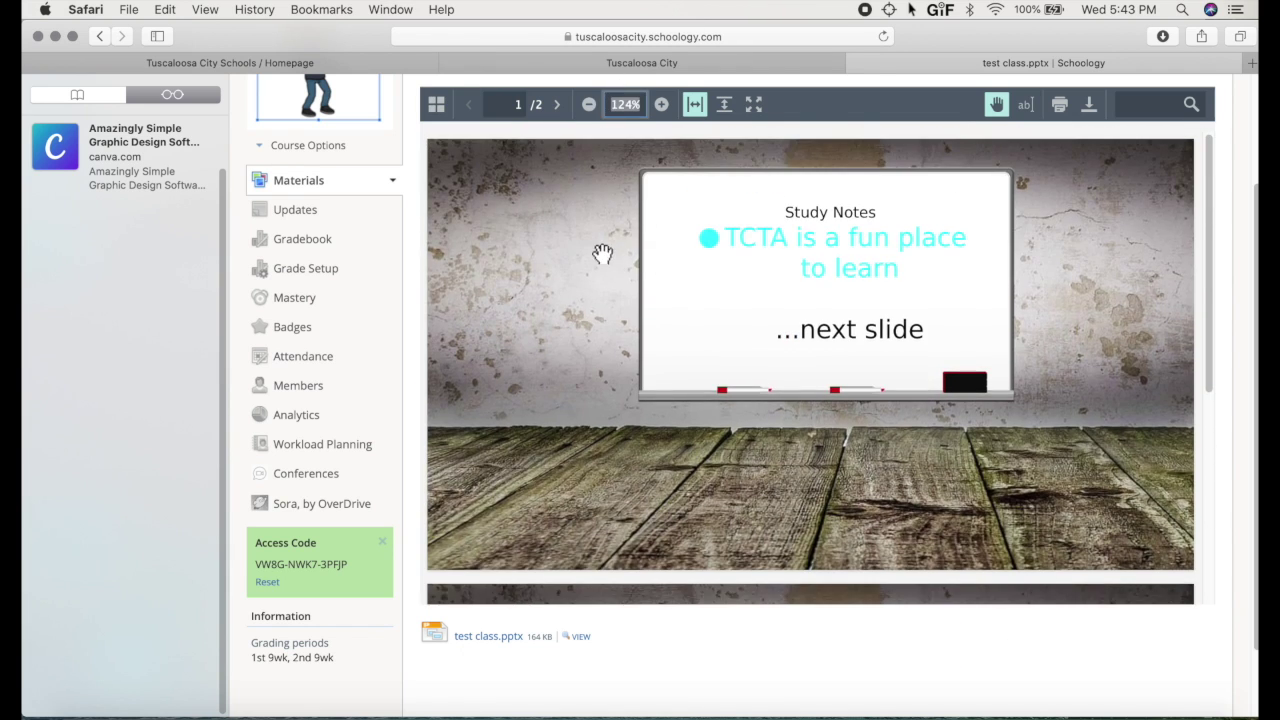
click(557, 112)
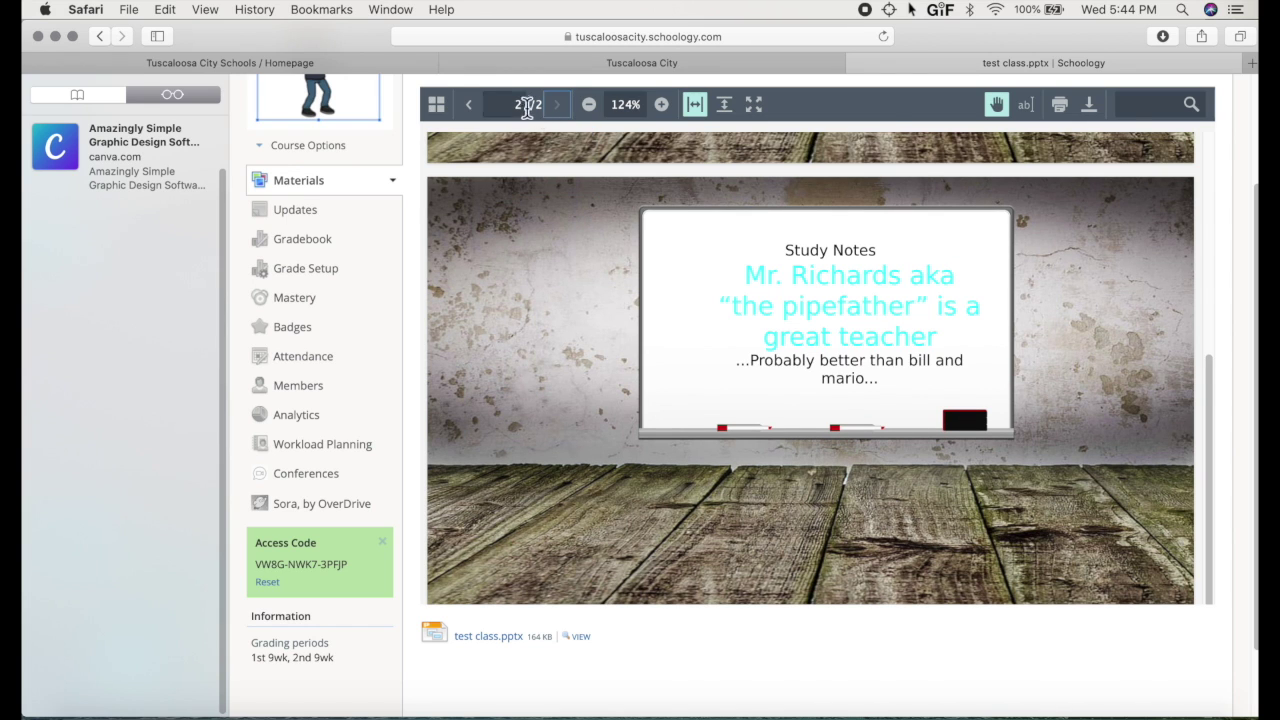
click(470, 108)
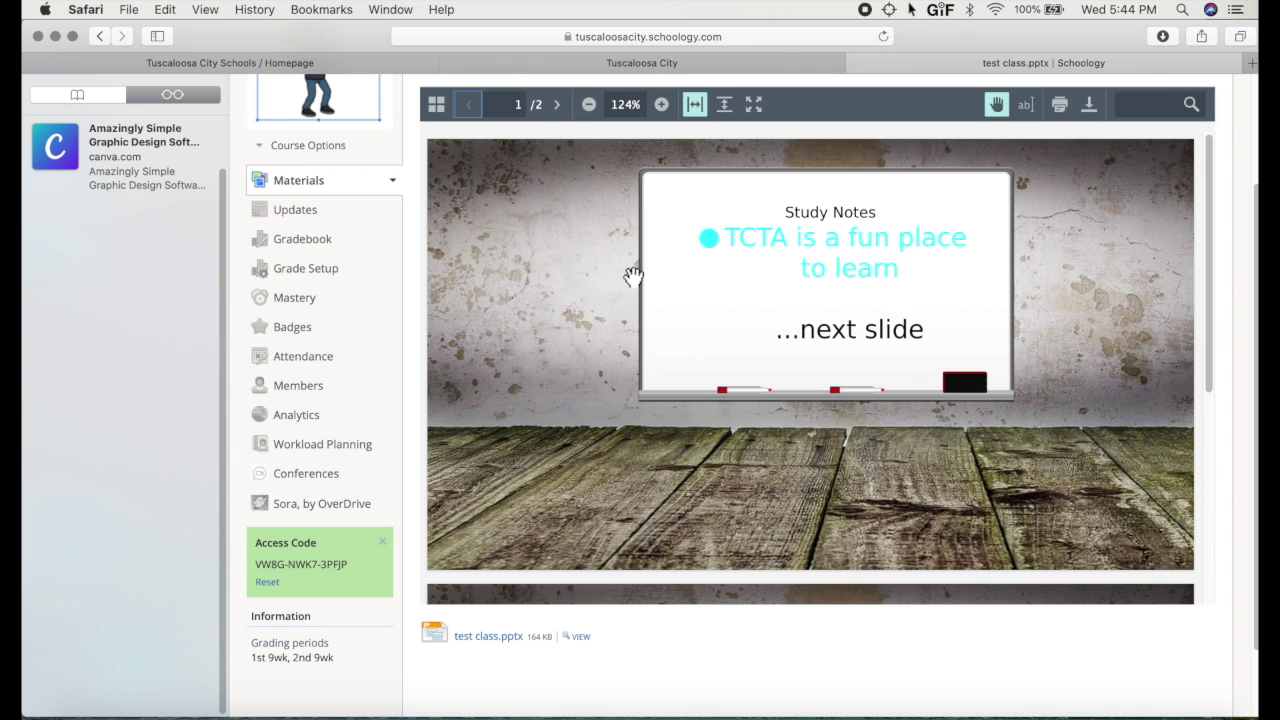
scroll(584, 135, down, 5)
click(470, 108)
scroll(855, 330, down, 5)
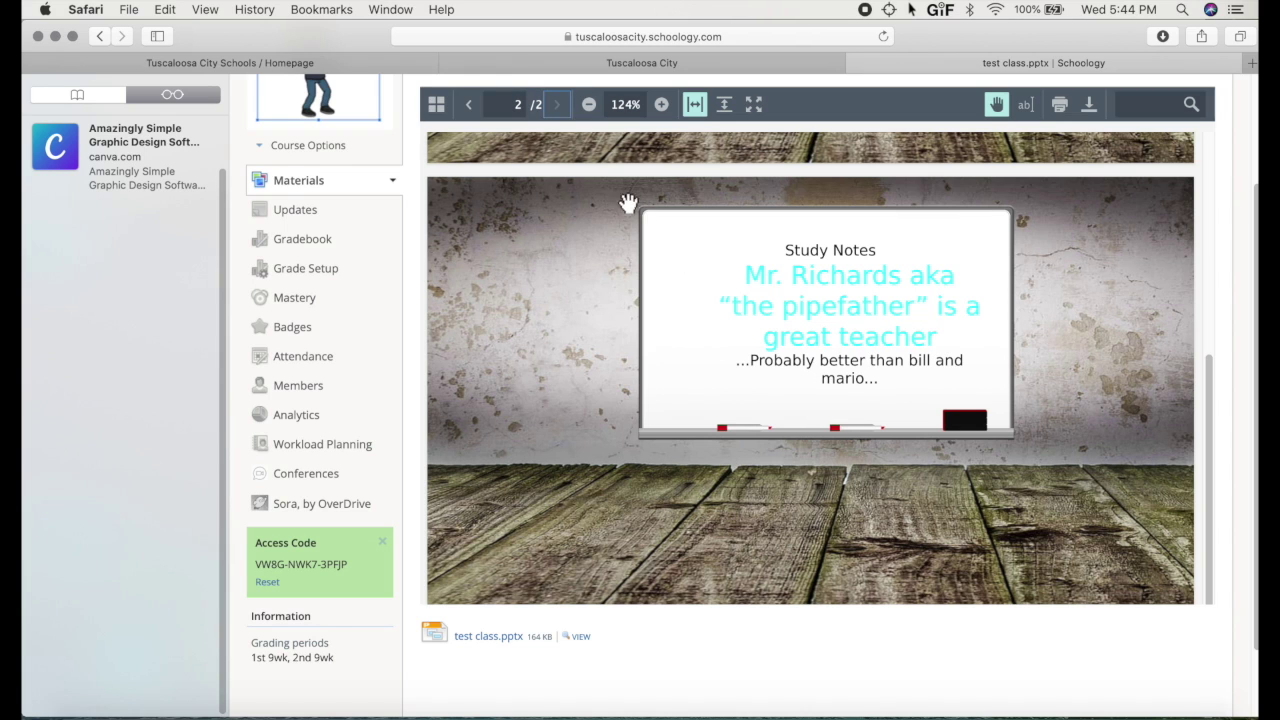
scroll(571, 177, up, 10)
click(507, 142)
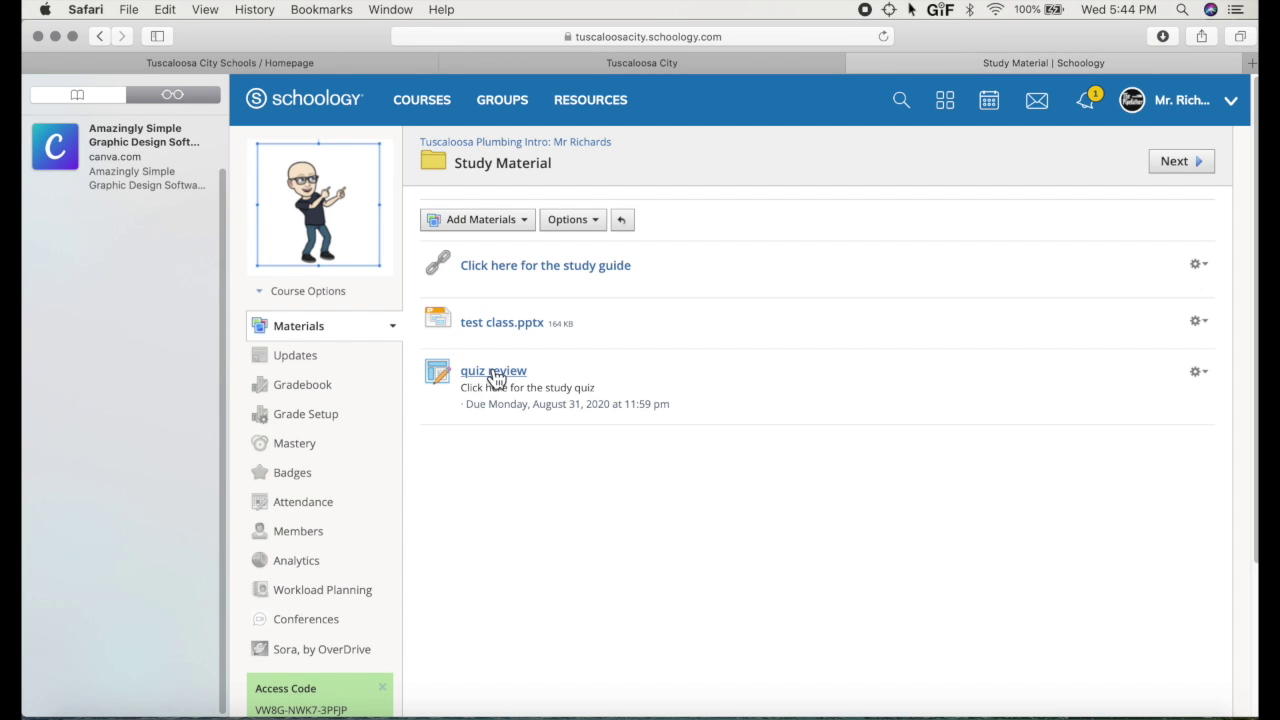
Open the study quiz linked in the quiz review assignment and submit it with the answers TCTA and False
click(493, 372)
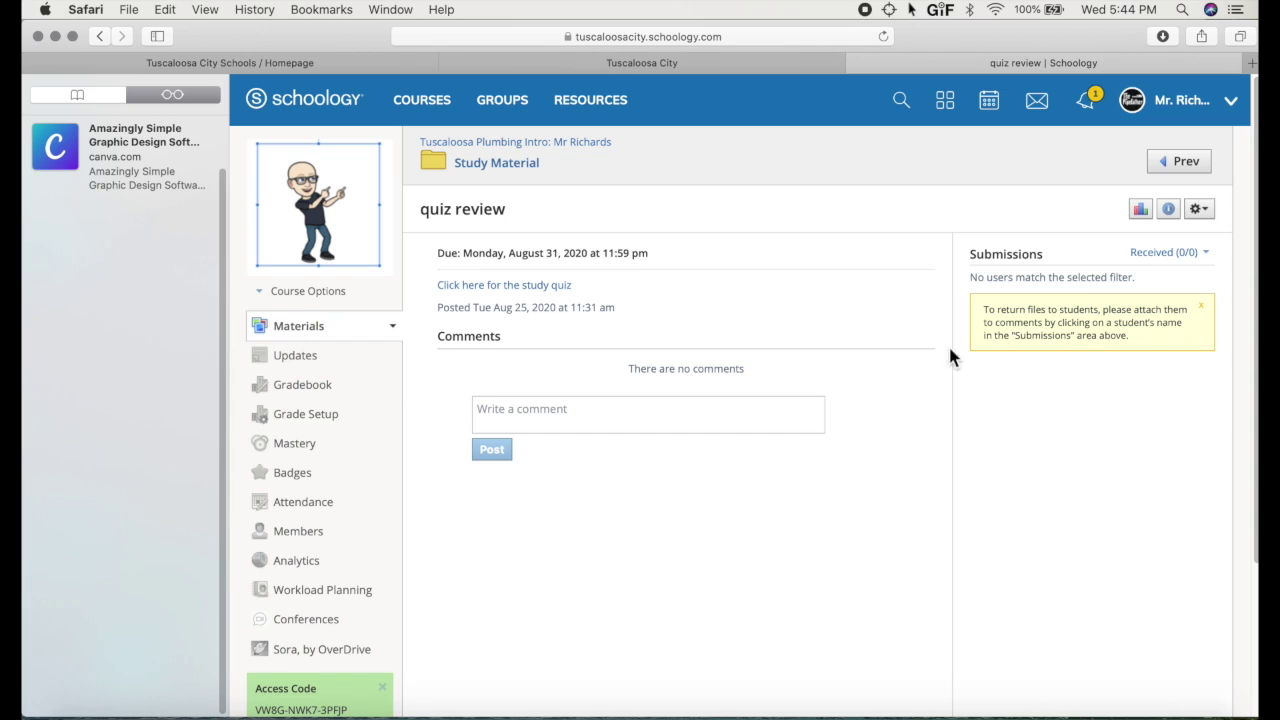
click(515, 288)
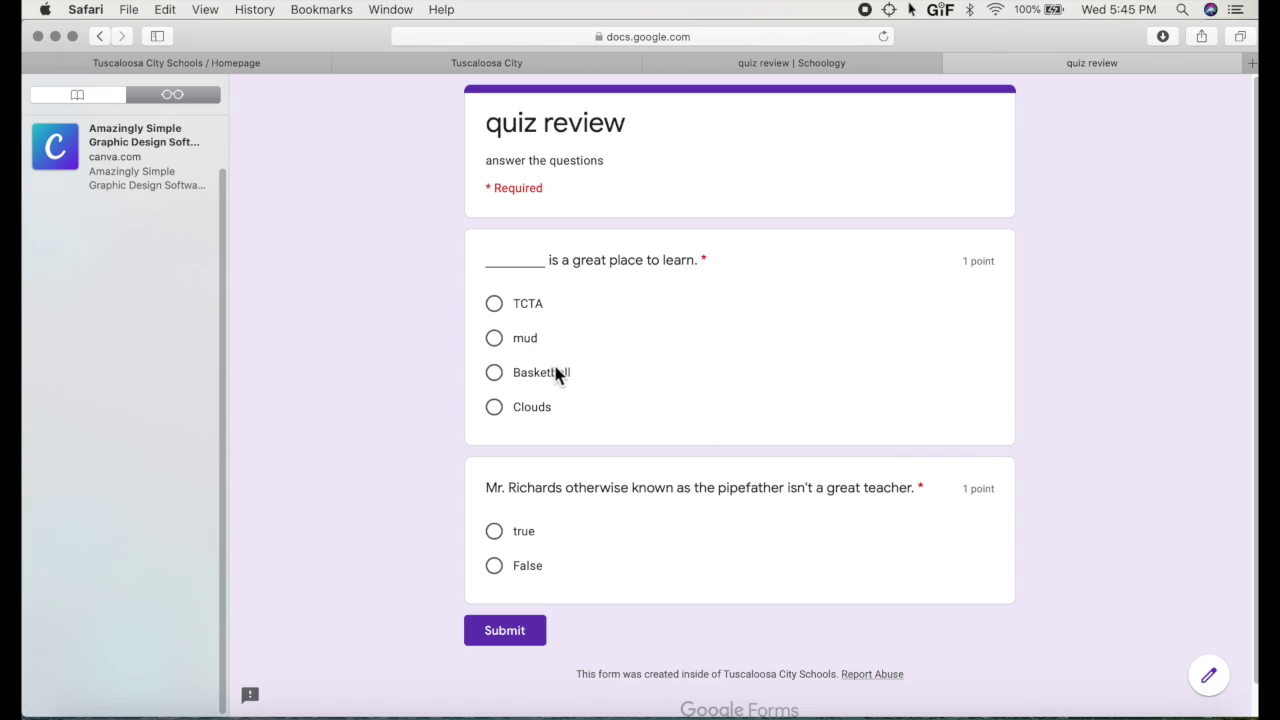
click(499, 305)
click(498, 567)
click(526, 630)
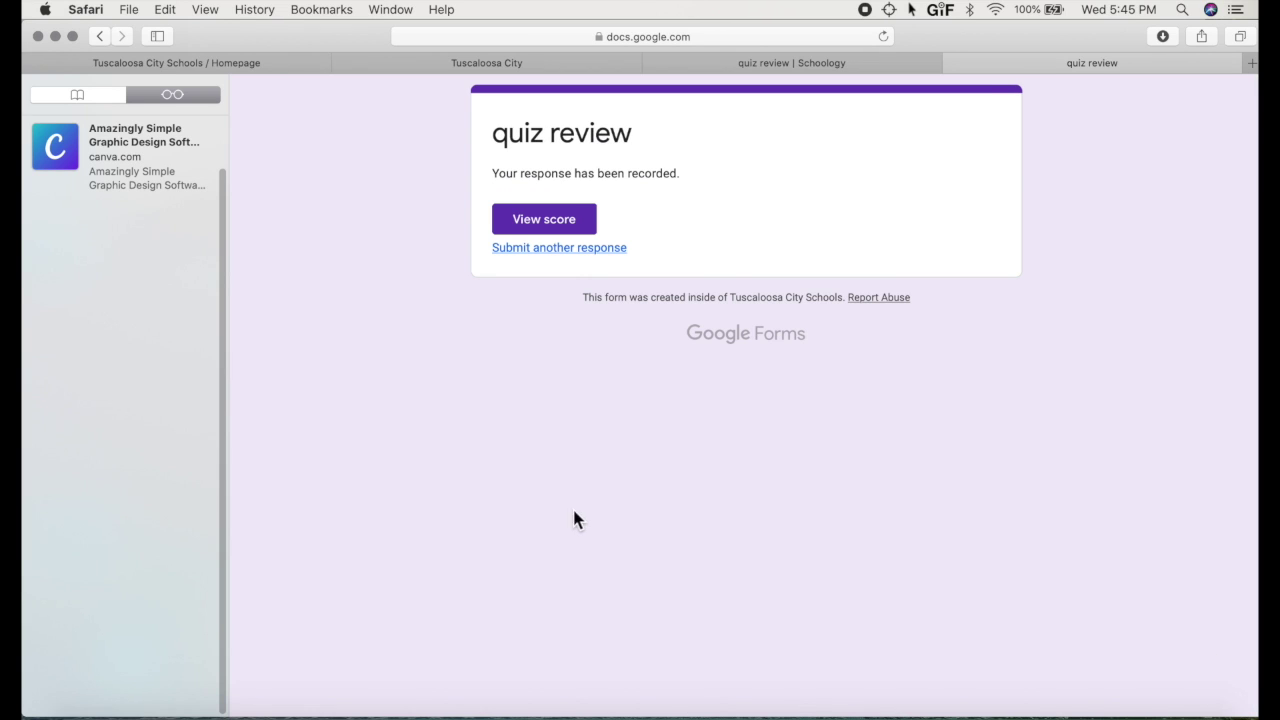
View the score of the submitted quiz review and return to the Study Material folder, closing the quiz pages
click(563, 229)
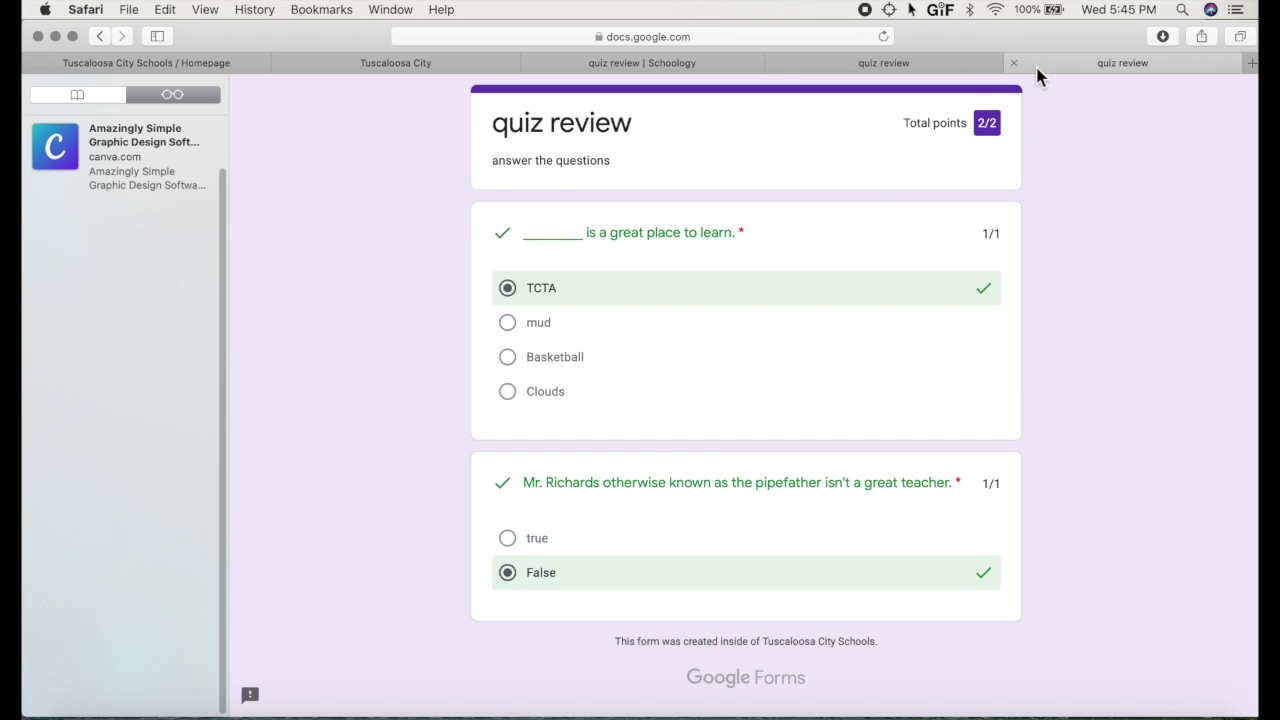
click(1010, 63)
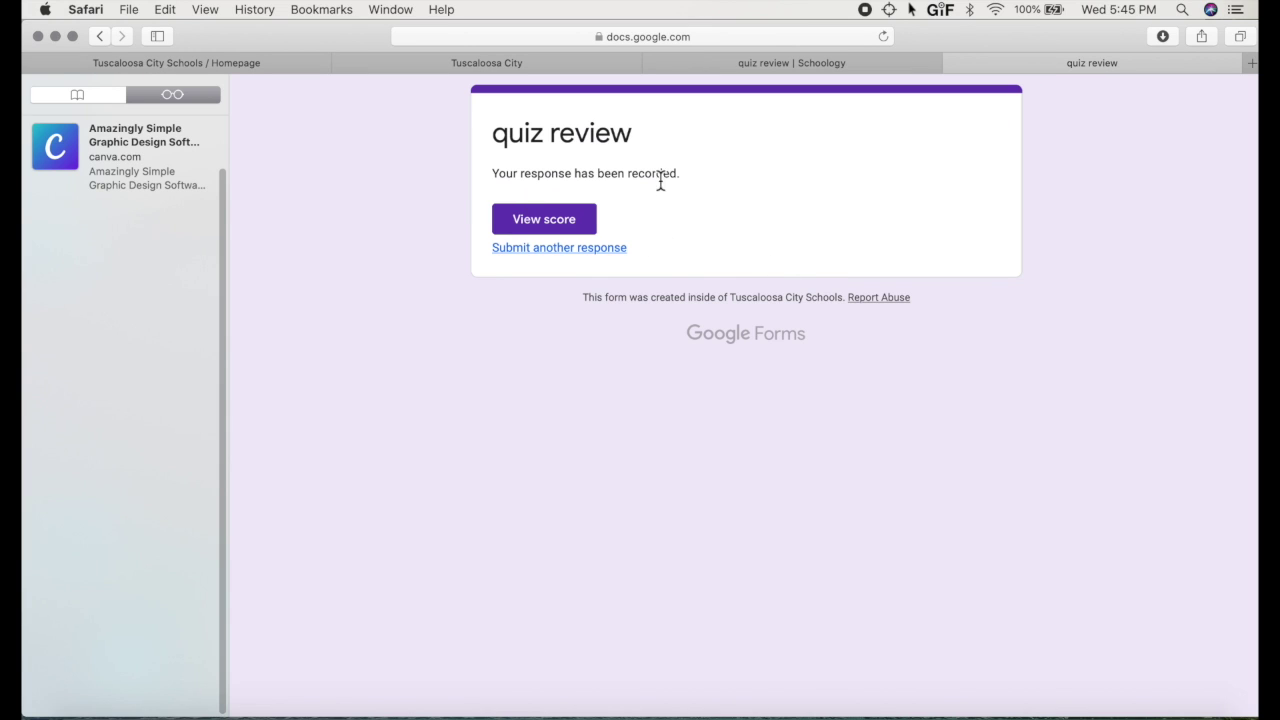
click(952, 63)
click(501, 170)
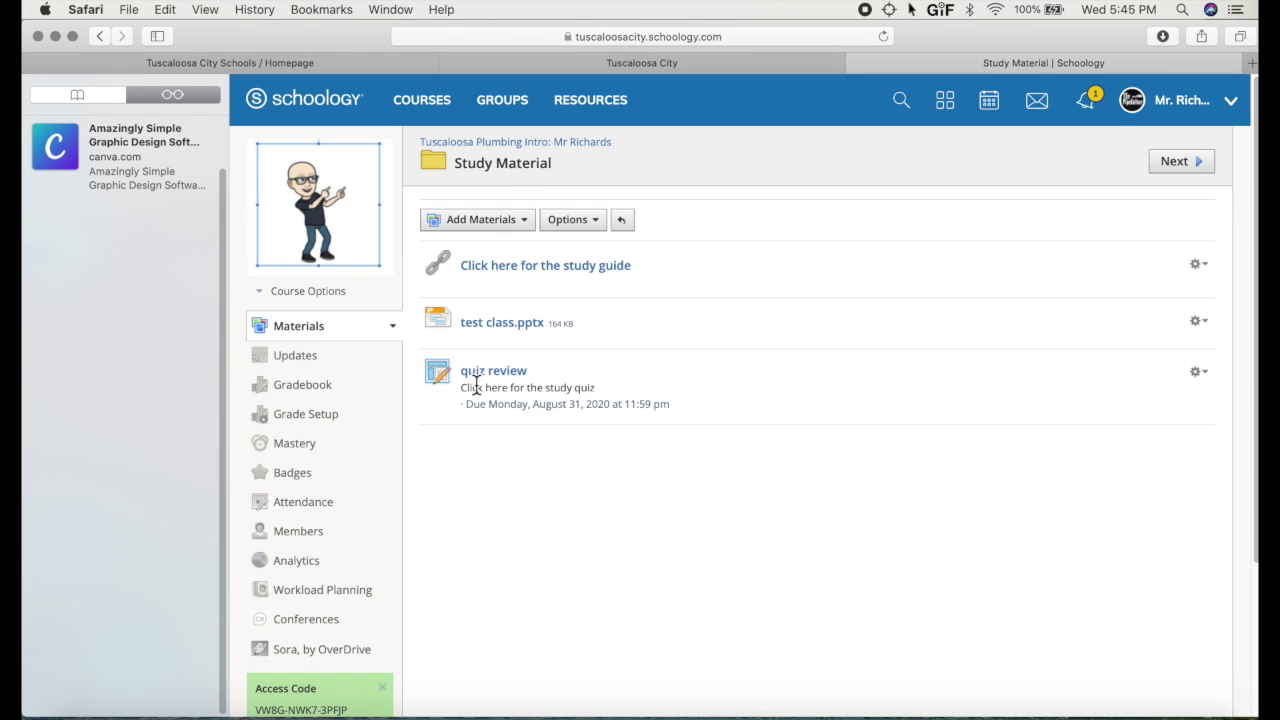
Open Test quiz from the Tuscaloosa Plumbing Intro course page and start a new attempt in preview mode
drag(514, 383, 606, 273)
click(520, 143)
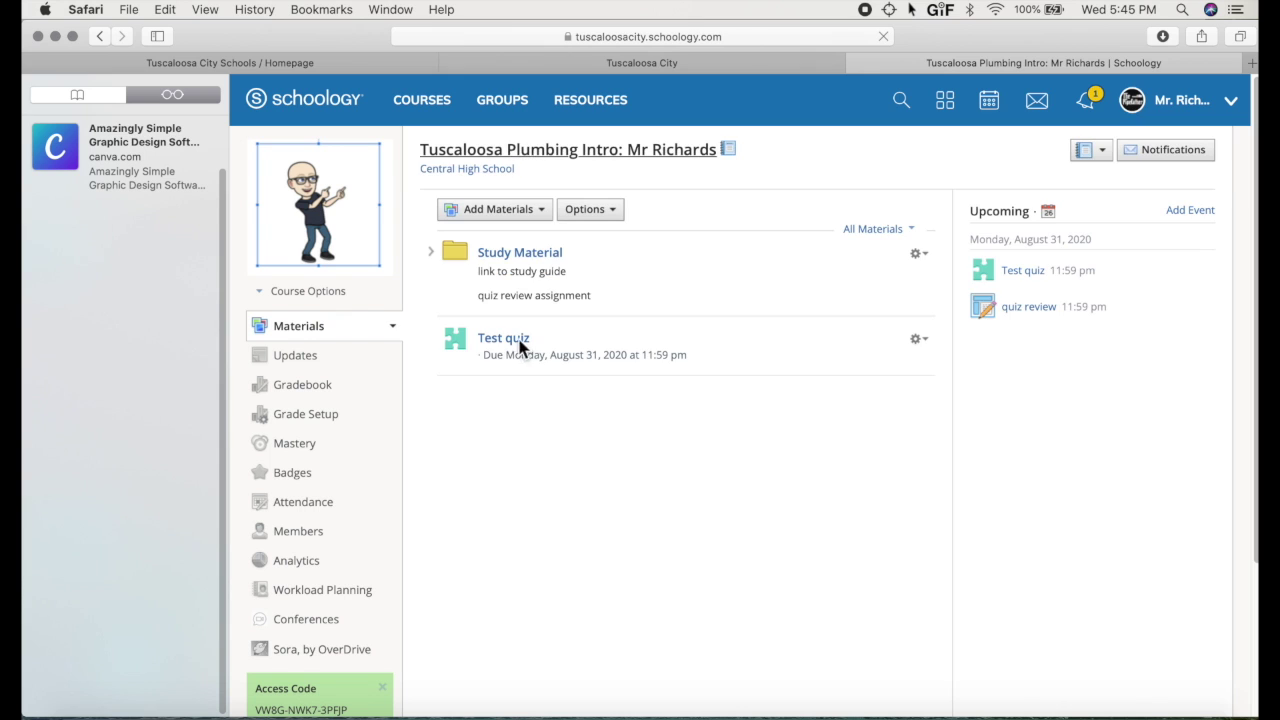
click(517, 342)
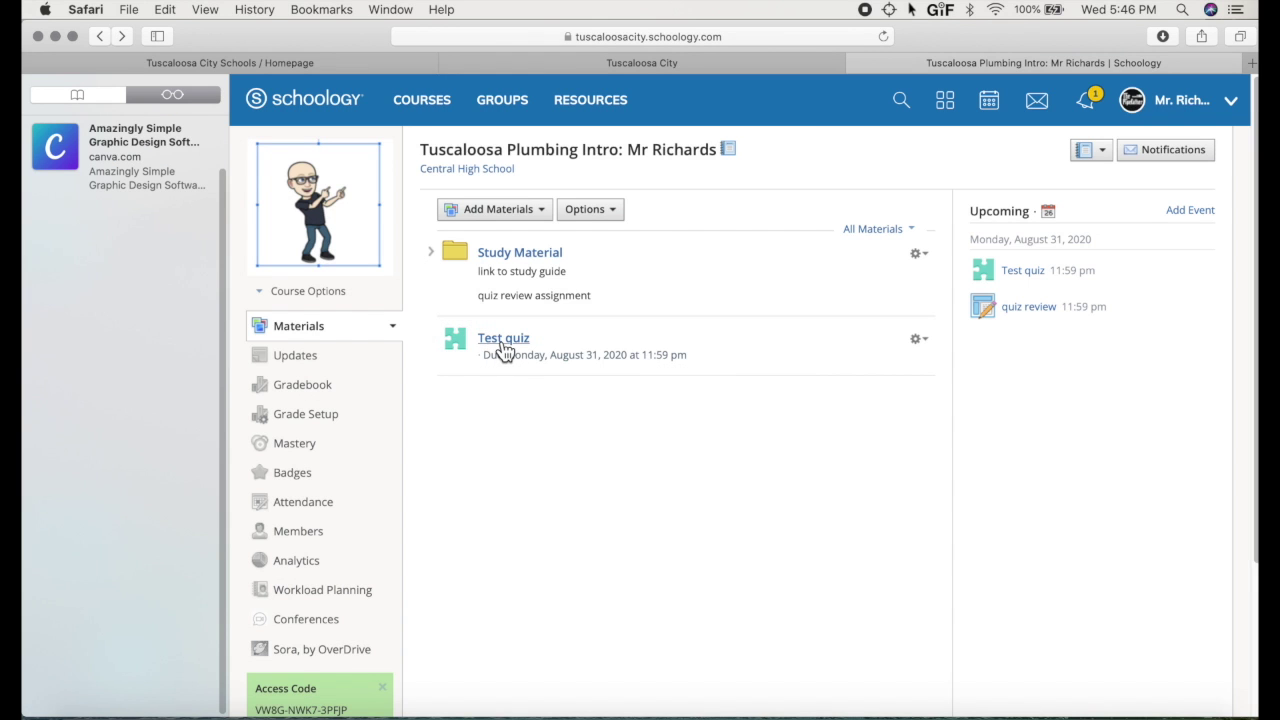
click(499, 341)
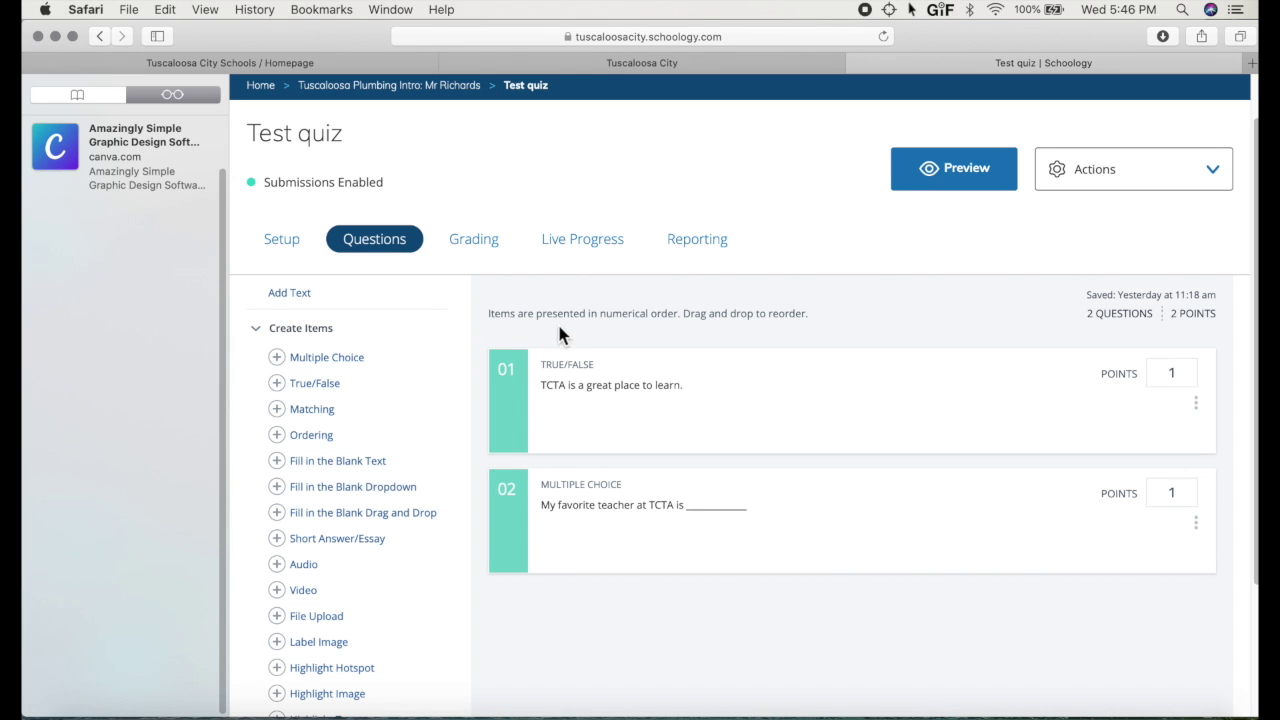
click(964, 186)
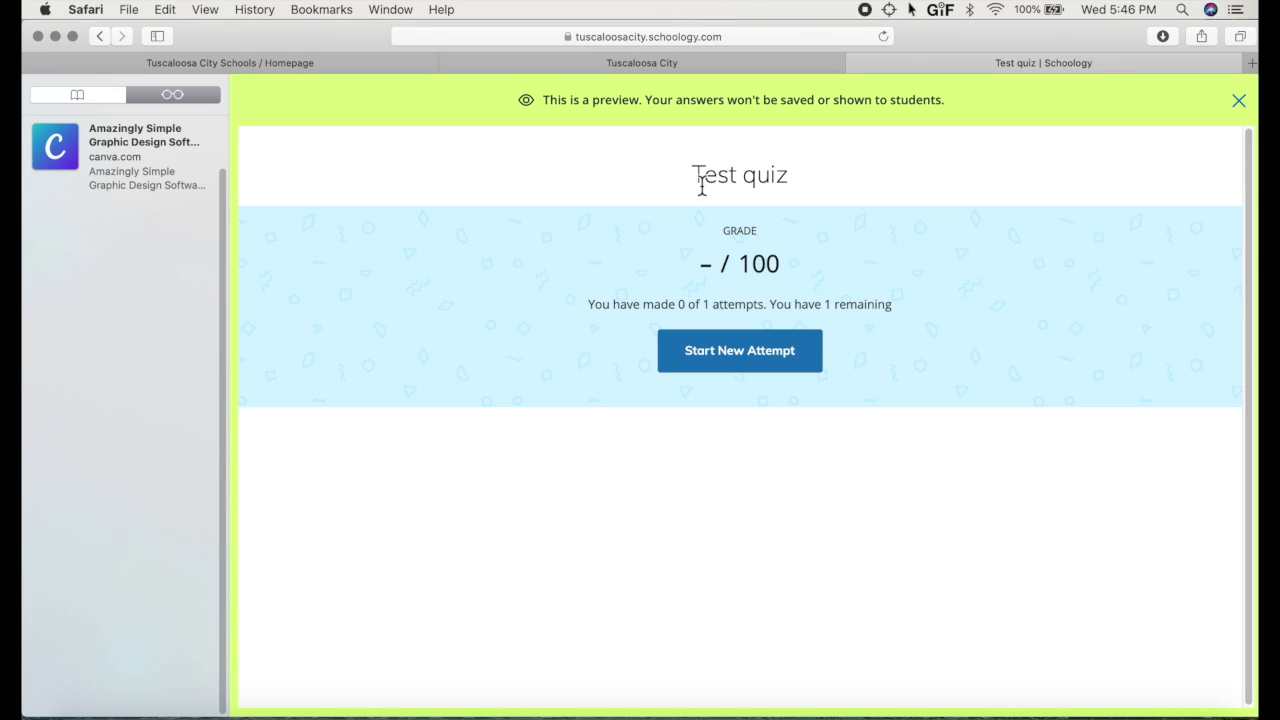
click(741, 352)
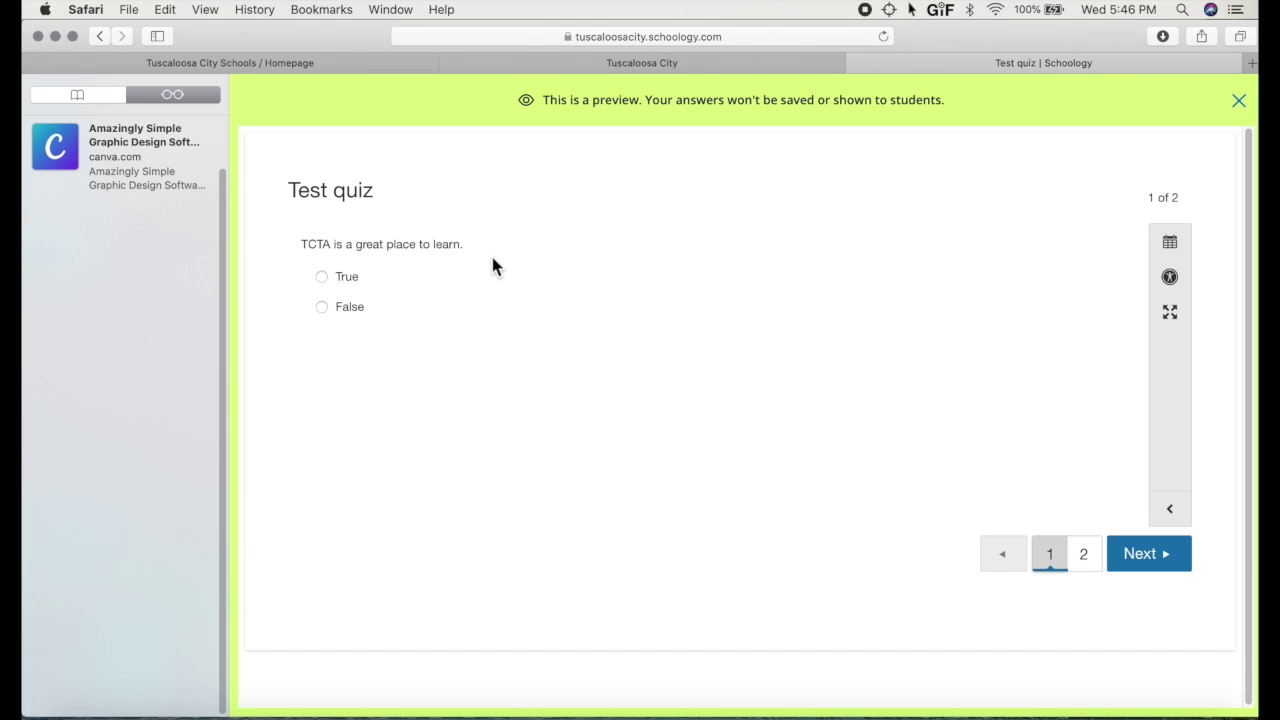
Answer the Test quiz with True and the last two teacher options, finish the review and close the preview
click(322, 276)
click(1143, 558)
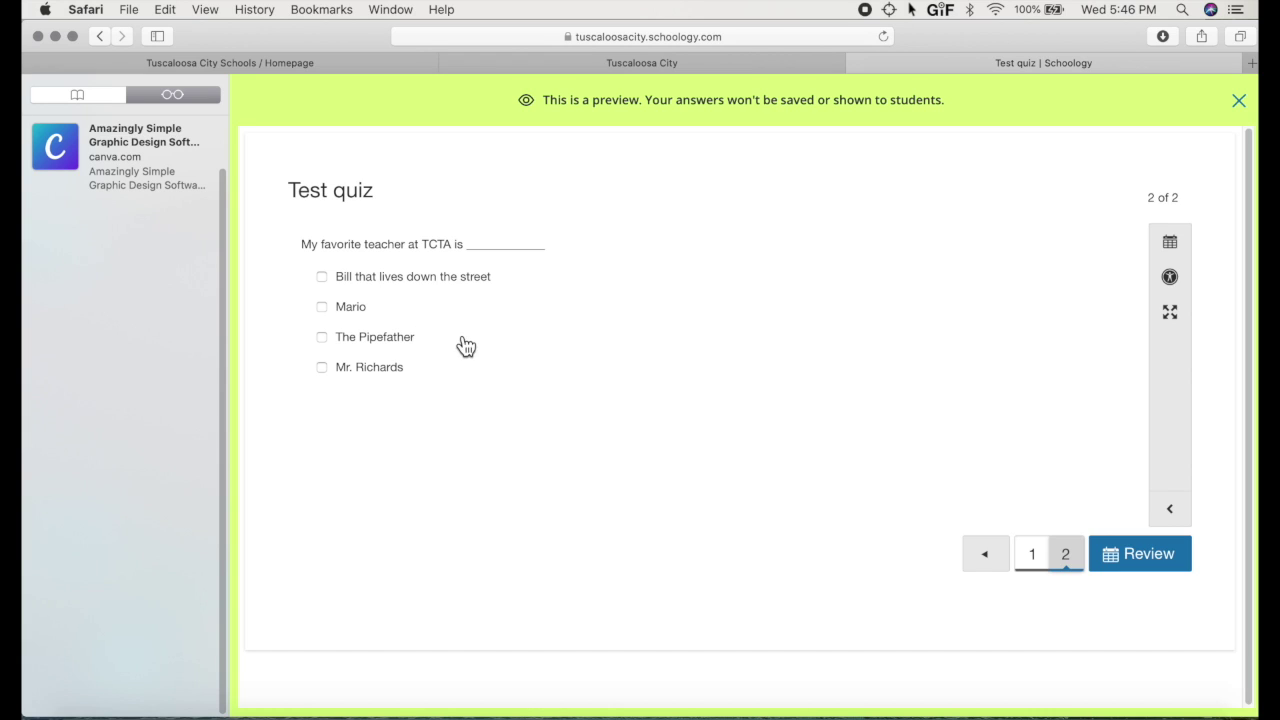
click(337, 346)
click(329, 384)
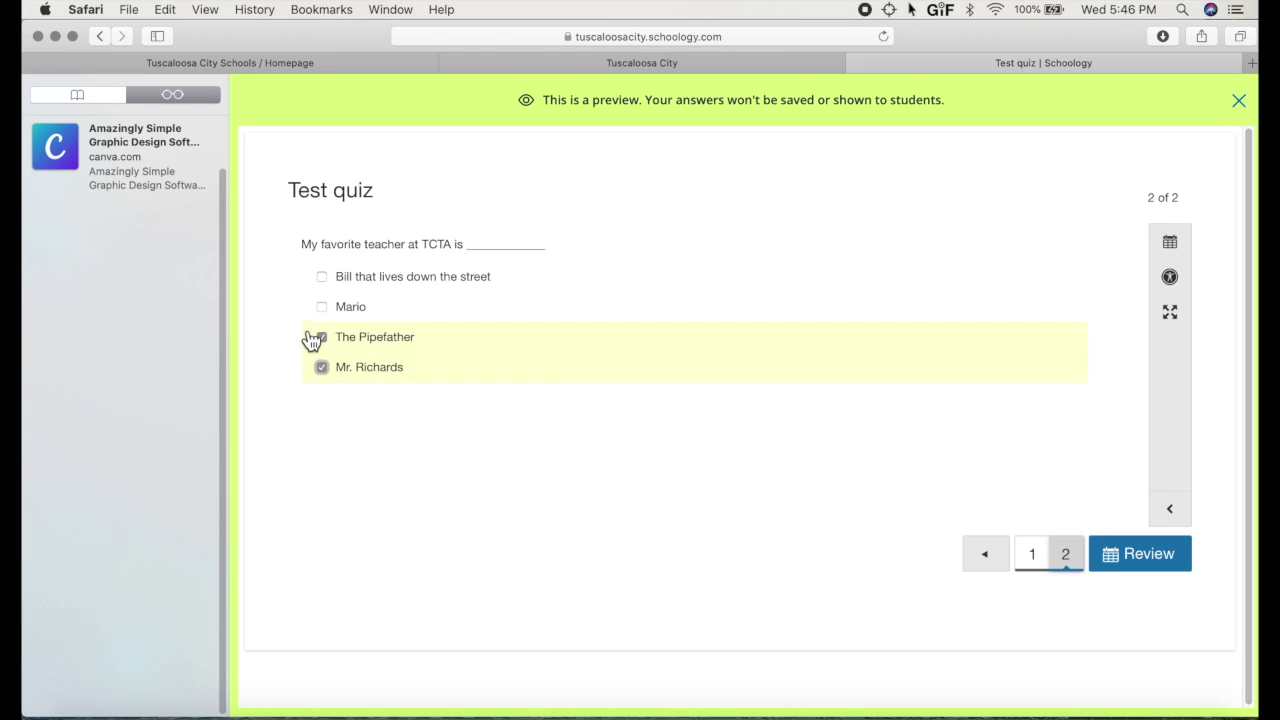
click(1140, 553)
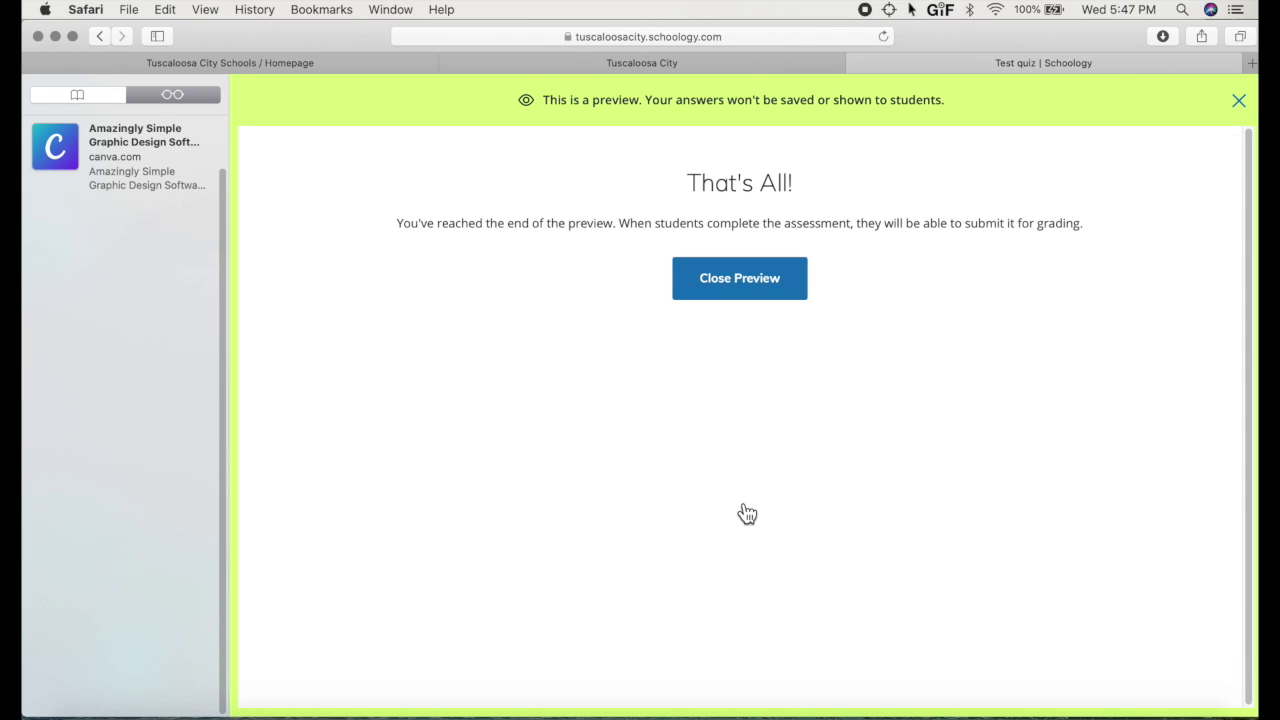
click(740, 277)
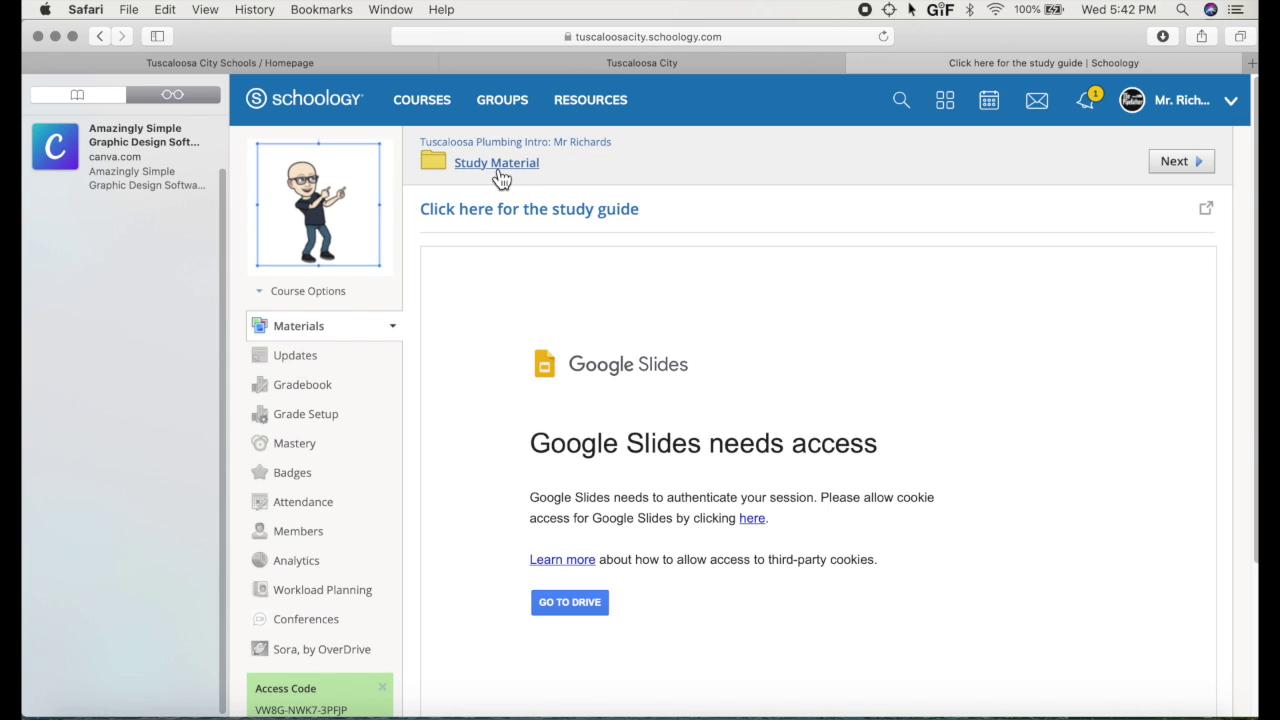
Reopen the study guide link from the Study Material folder via the Tuscaloosa Plumbing Intro course page, and return to the folder
click(568, 145)
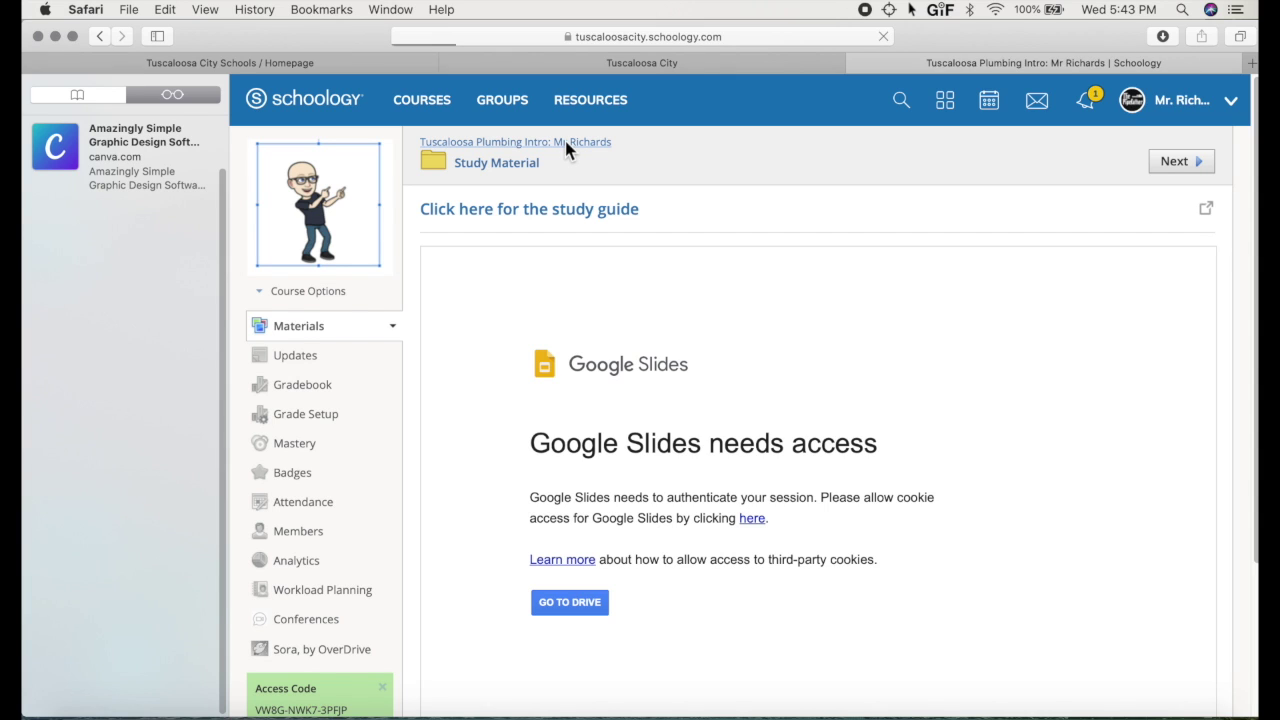
click(521, 257)
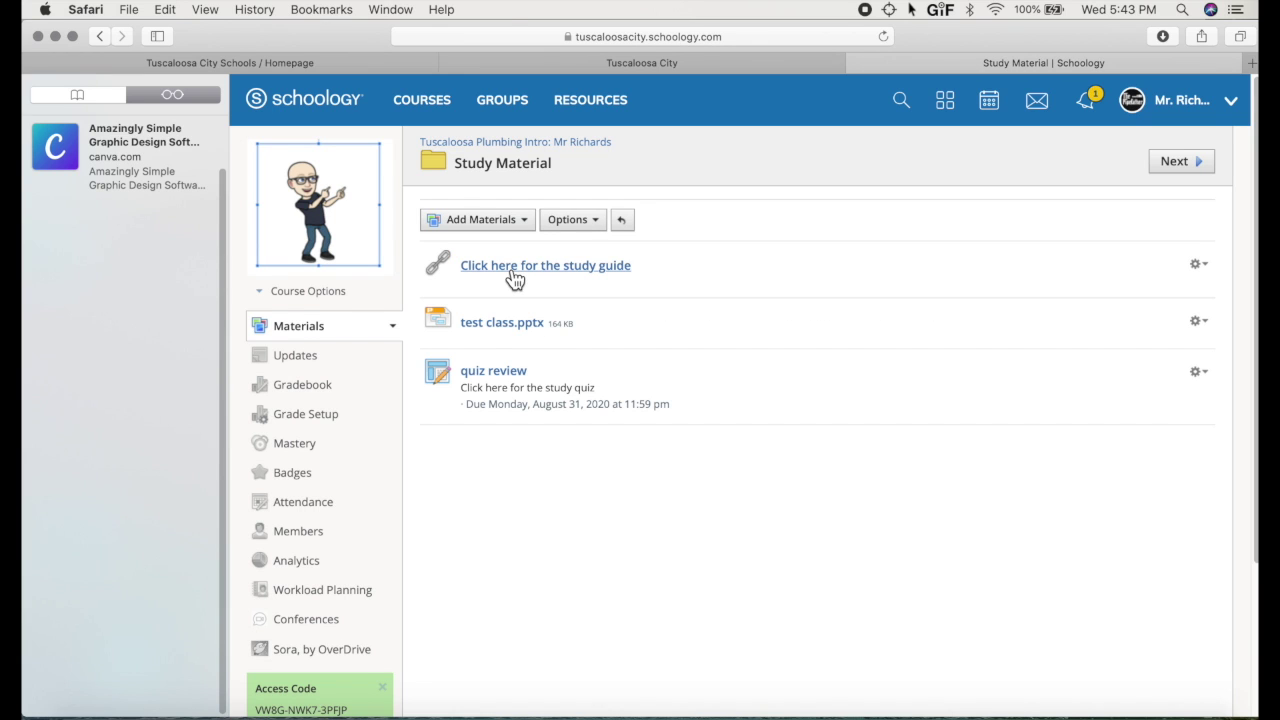
click(515, 270)
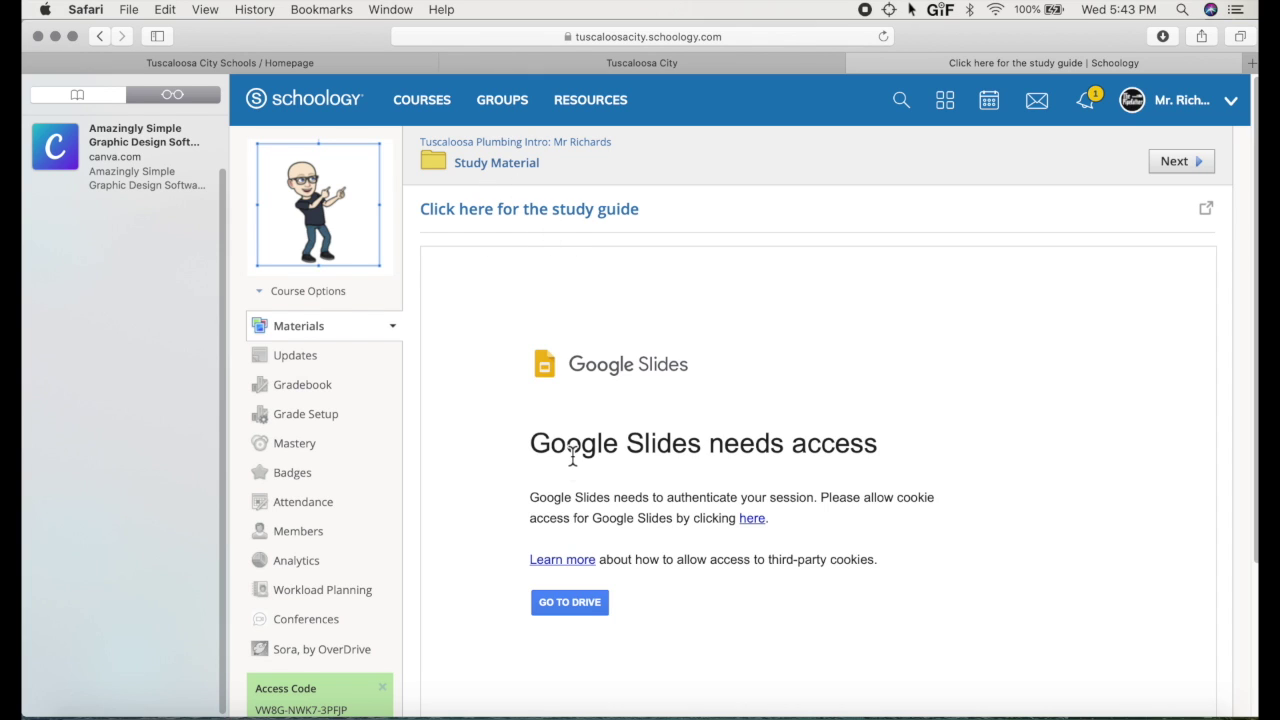
click(500, 163)
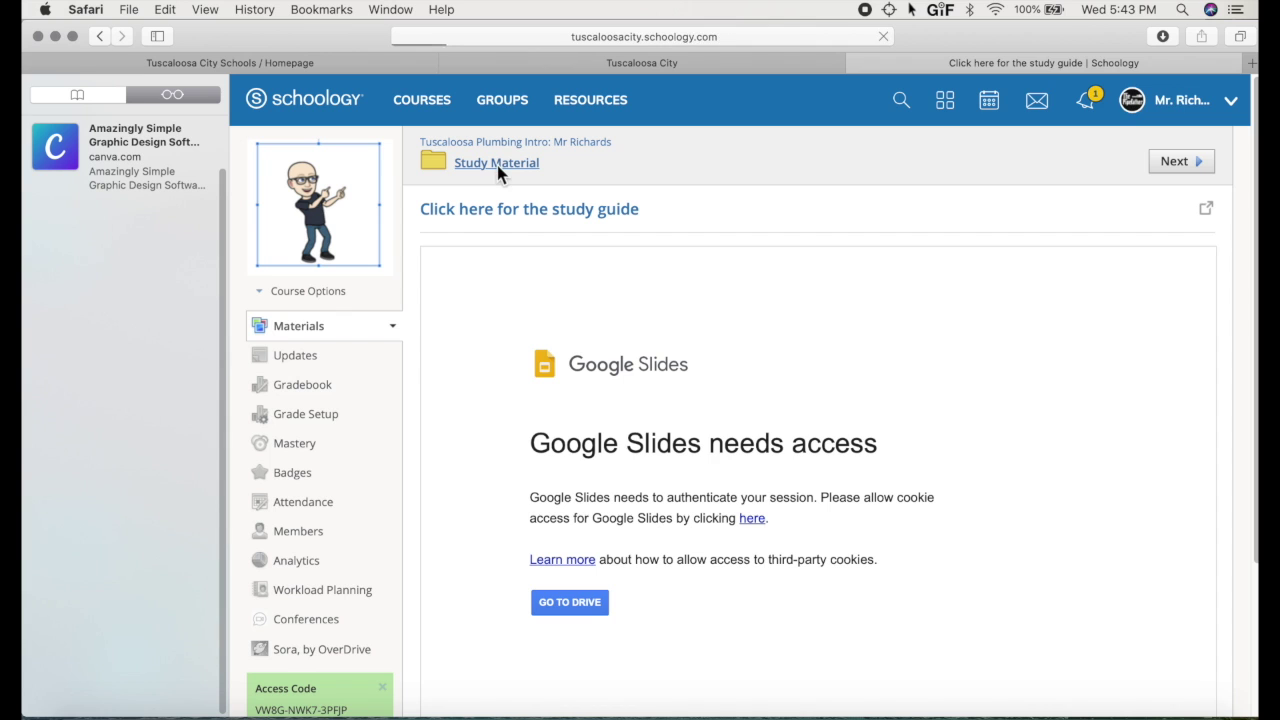